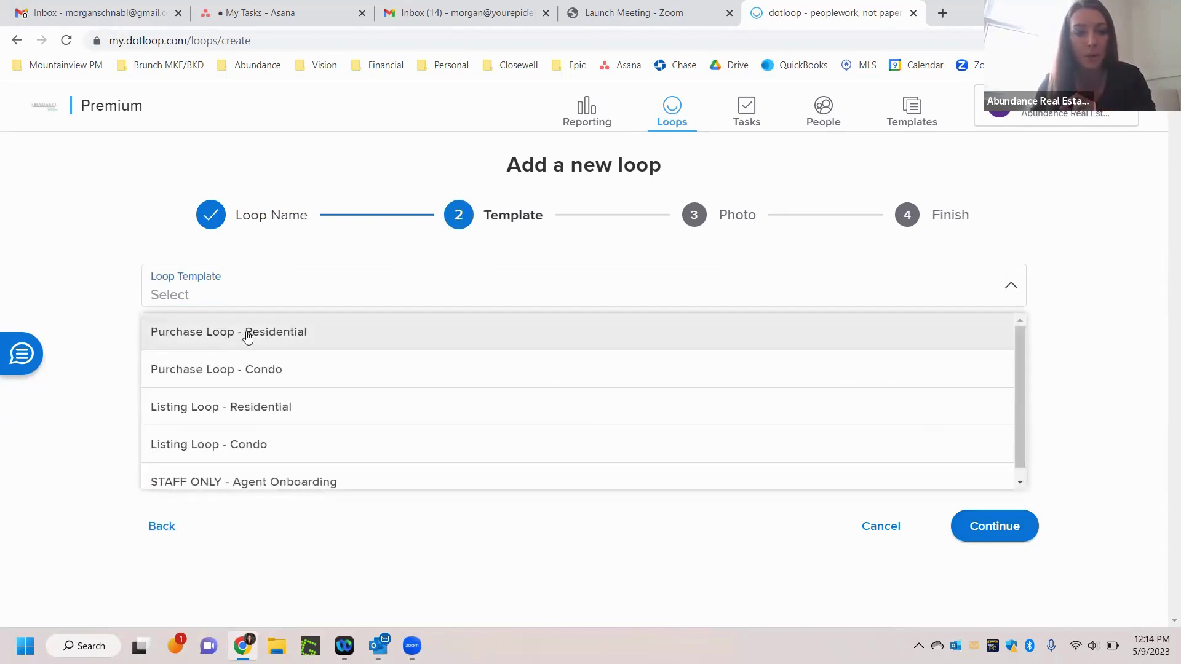
Create the new loop from the Listing Loop - Residential template without uploading a photo.
{"action": "left_click", "coordinate": [255, 409]}
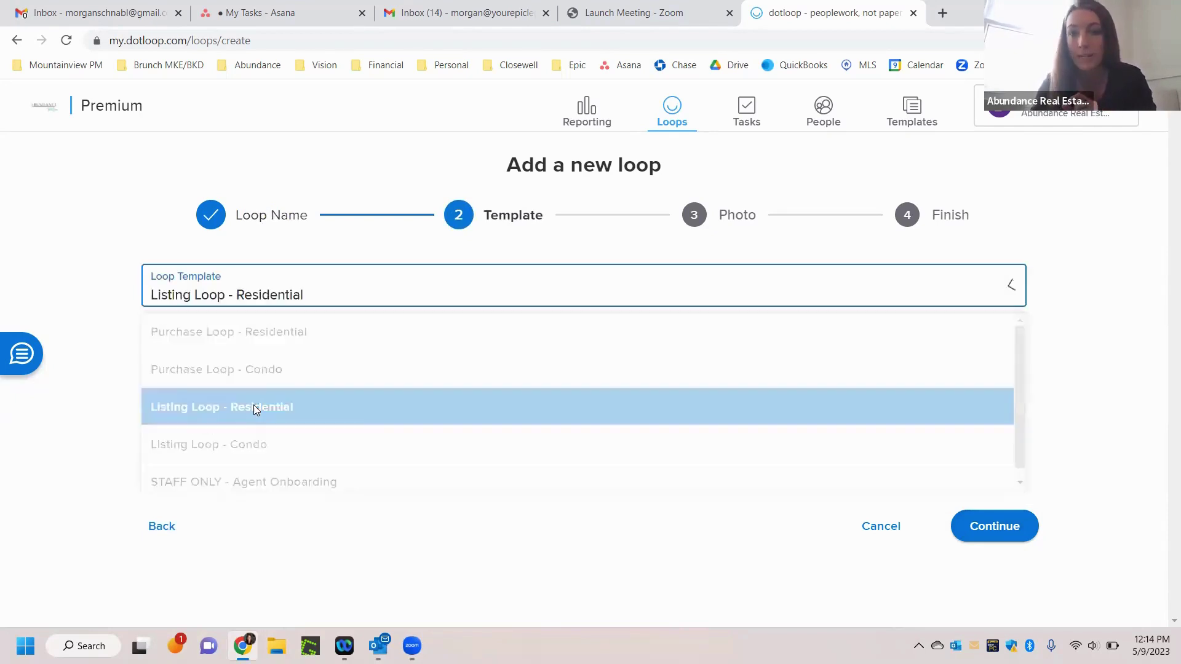
{"action": "left_click", "coordinate": [1007, 524]}
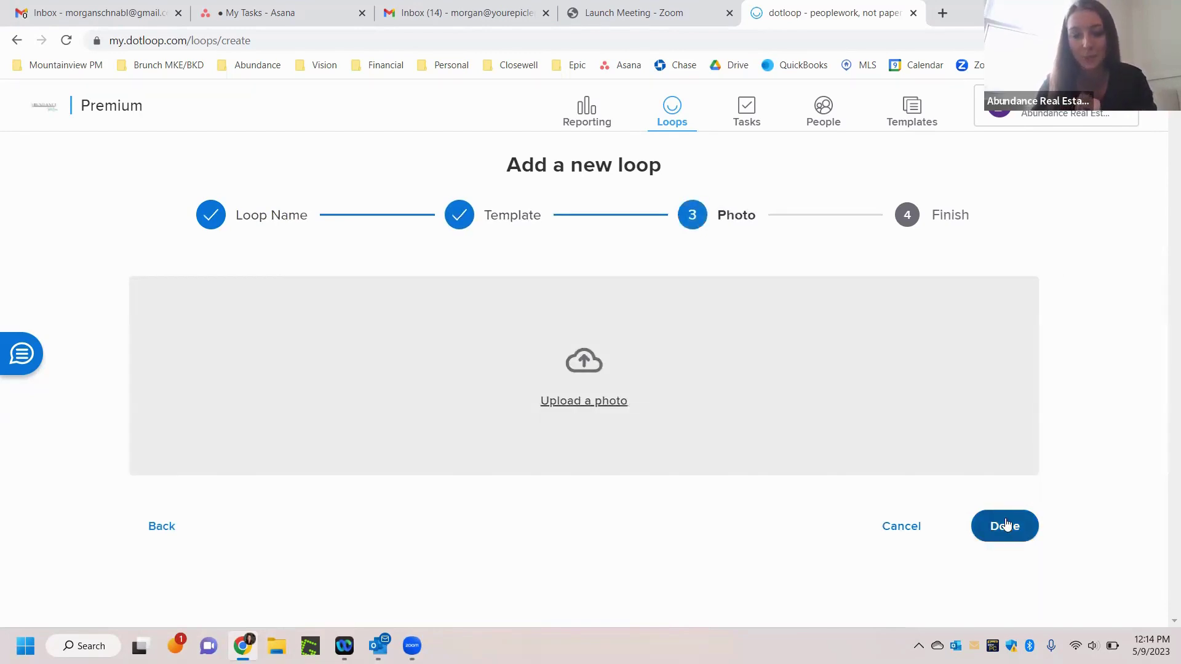
{"action": "left_click", "coordinate": [1018, 531]}
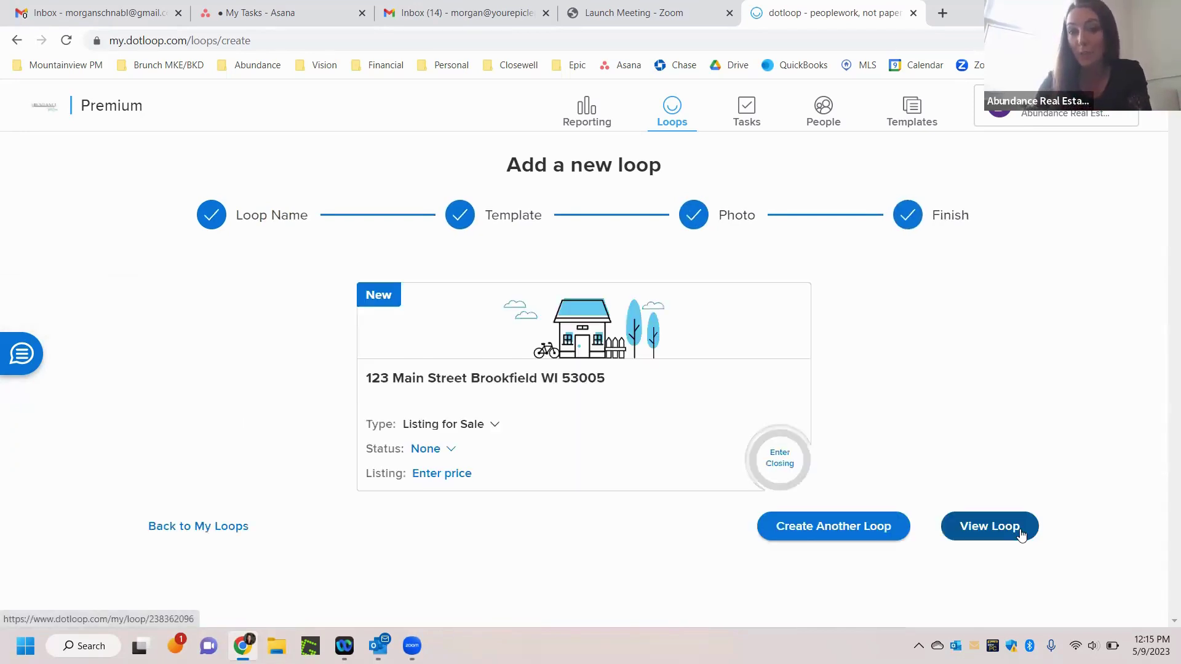
Open the newly created loop and set its status to Pre-Listing.
{"action": "left_click", "coordinate": [987, 531]}
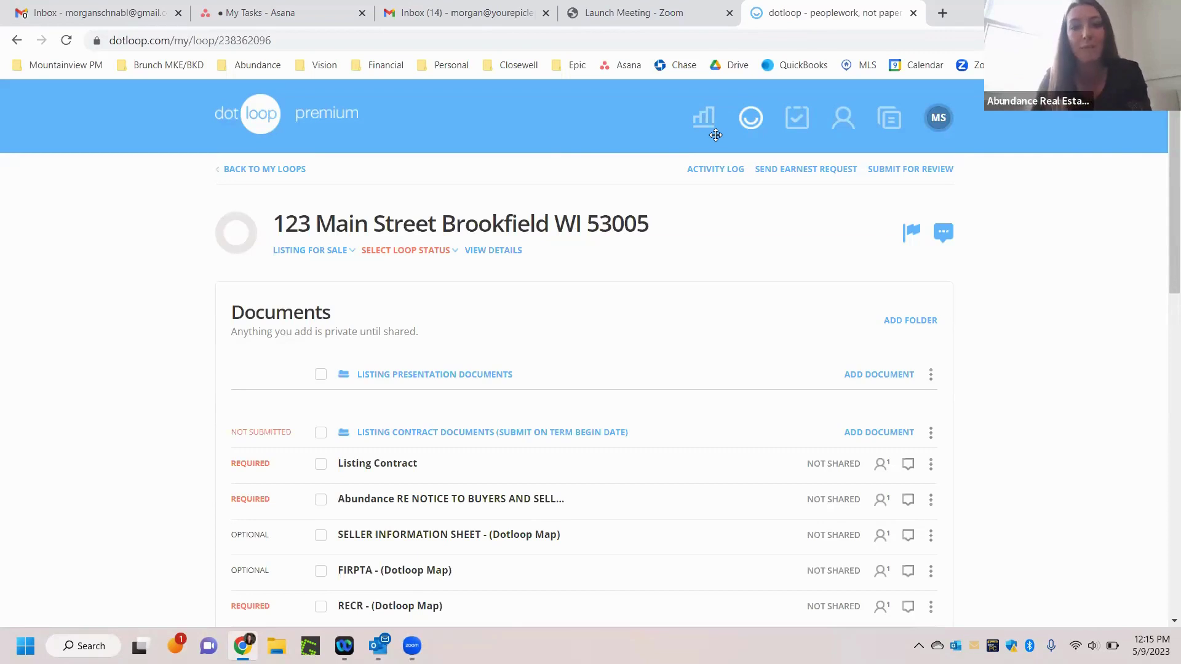
{"action": "left_click", "coordinate": [398, 258]}
{"action": "left_click", "coordinate": [400, 266]}
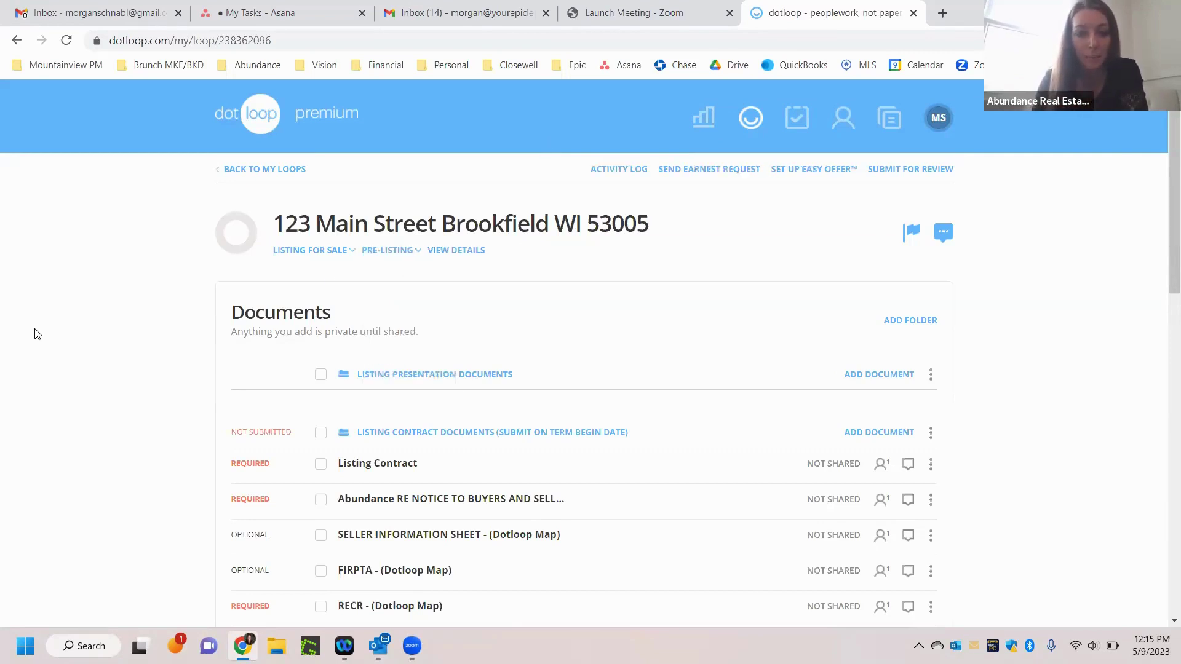
Copy all documents from the agent's personal listing docs template folder into the Listing Presentation Documents folder.
{"action": "scroll", "coordinate": [48, 348], "scroll_direction": "down", "scroll_amount": 2}
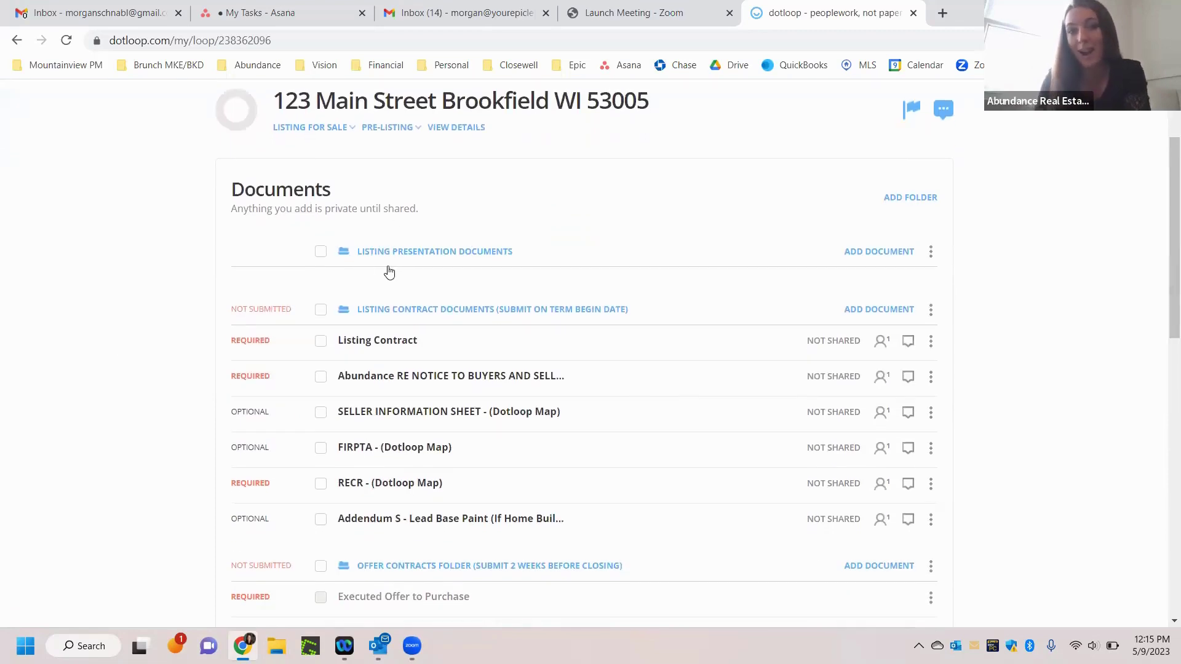
{"action": "left_click", "coordinate": [892, 254]}
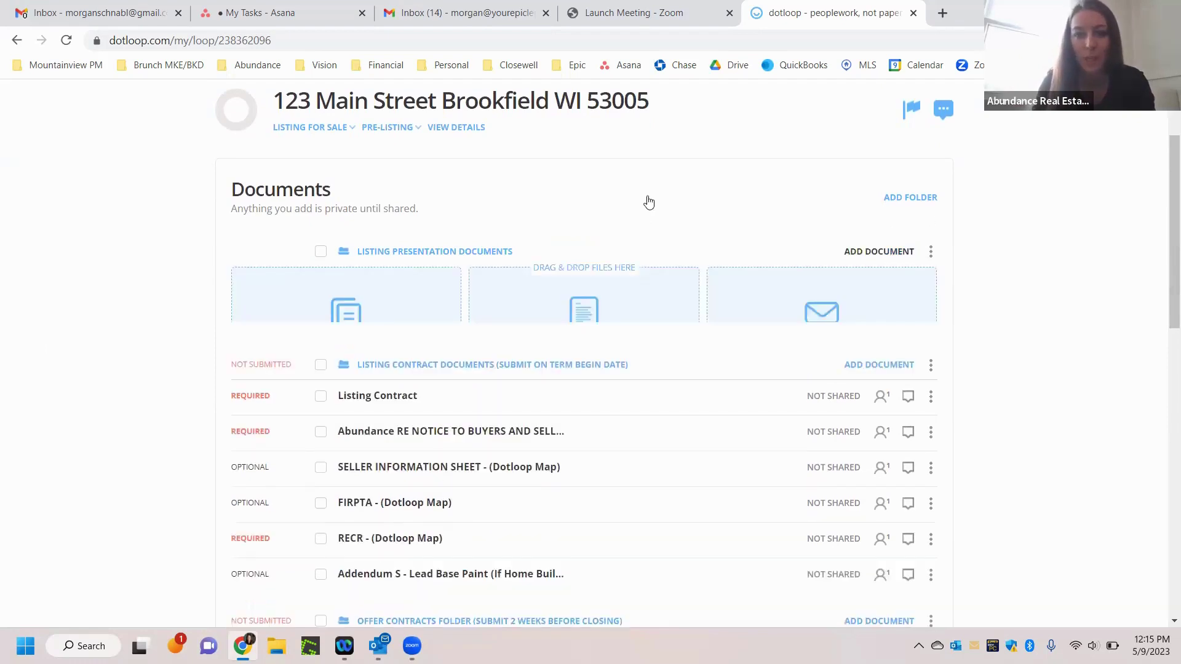
{"action": "left_click", "coordinate": [400, 368]}
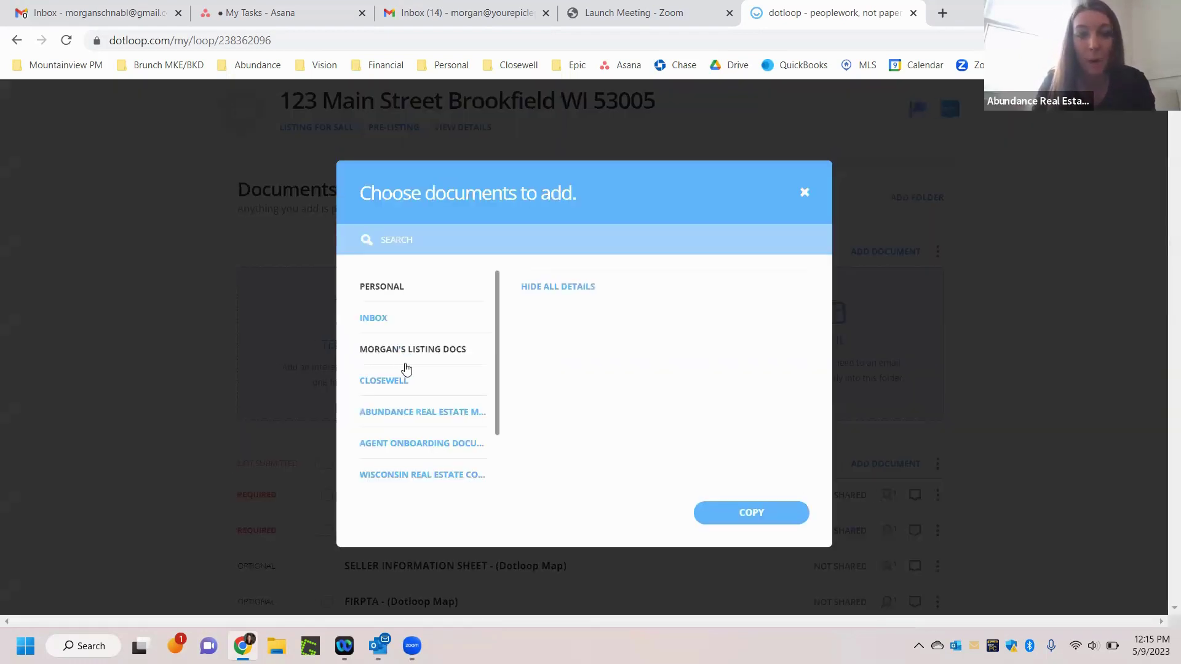
{"action": "left_click", "coordinate": [406, 361]}
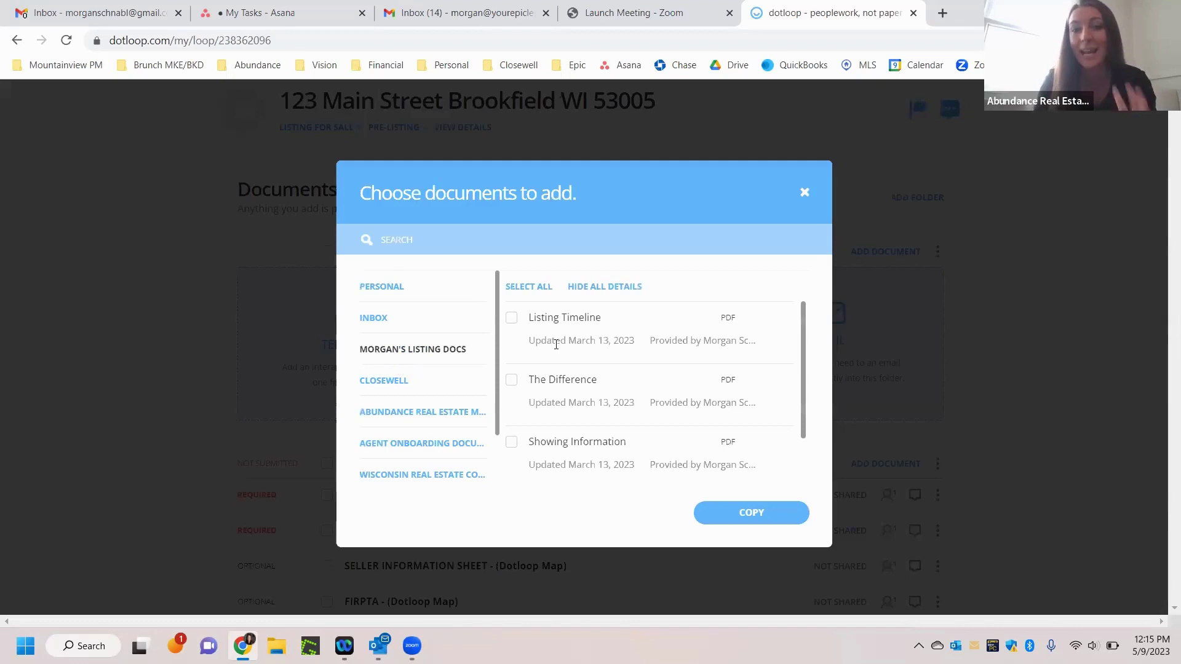
{"action": "left_click", "coordinate": [528, 287]}
{"action": "left_click", "coordinate": [773, 514]}
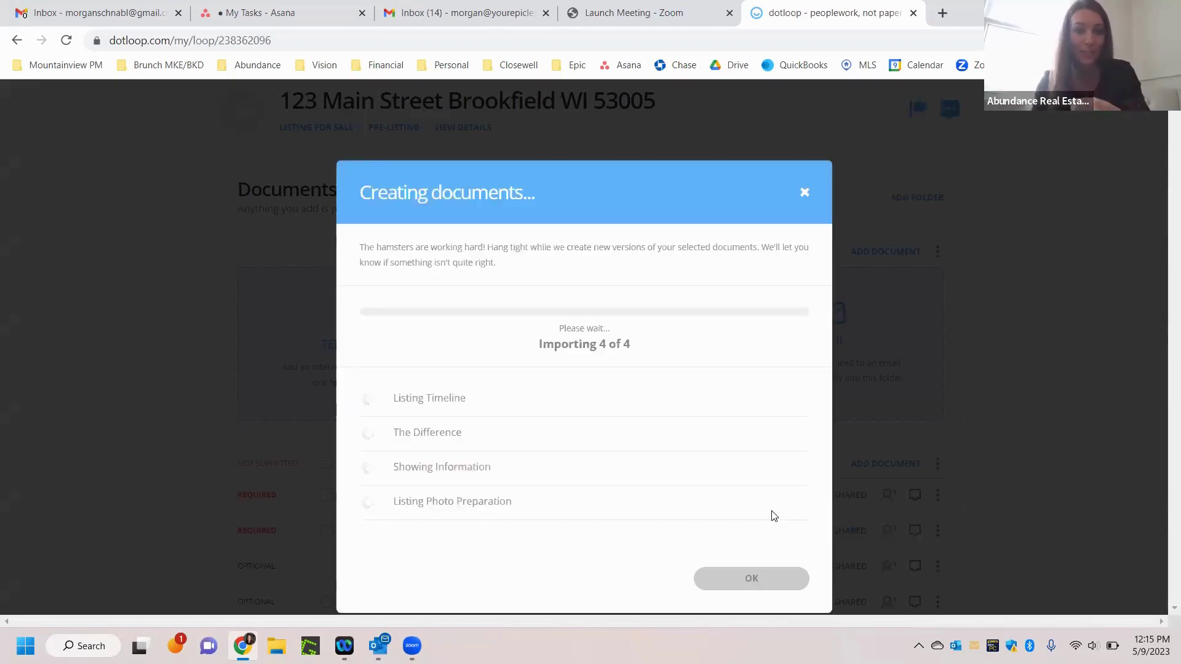
{"action": "left_click", "coordinate": [751, 581]}
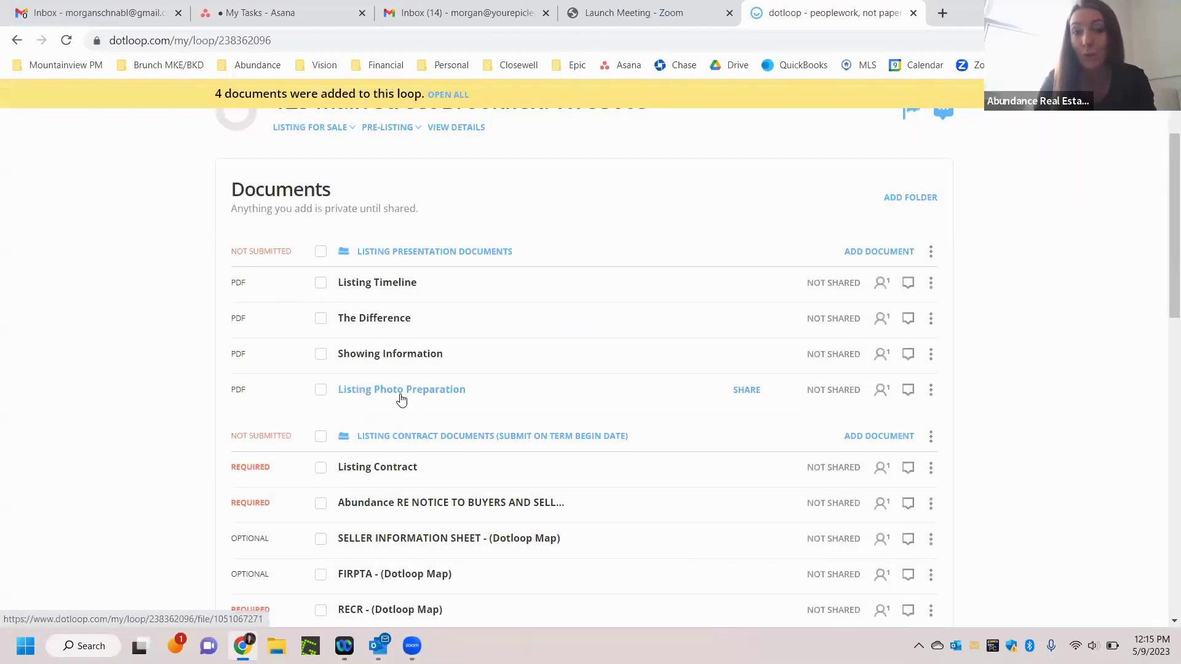
View the Listing Photo Preparation document and look through the loop's listing presentation and listing contract folders.
{"action": "left_click", "coordinate": [401, 390]}
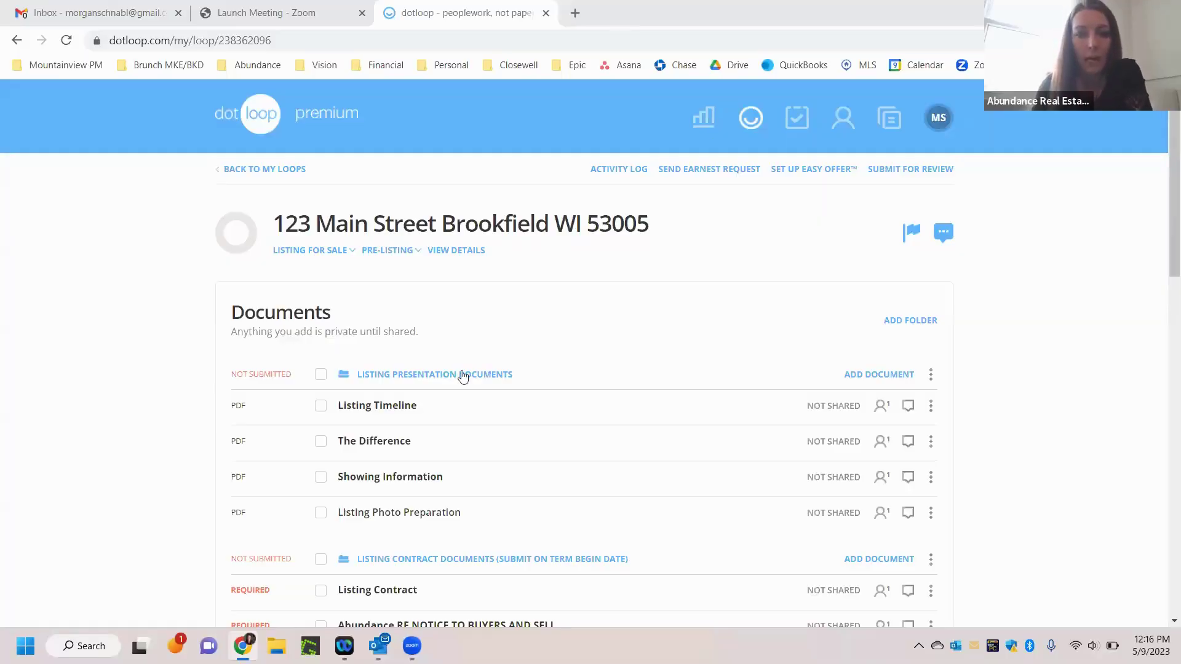
{"action": "scroll", "coordinate": [460, 369], "scroll_direction": "down", "scroll_amount": 1}
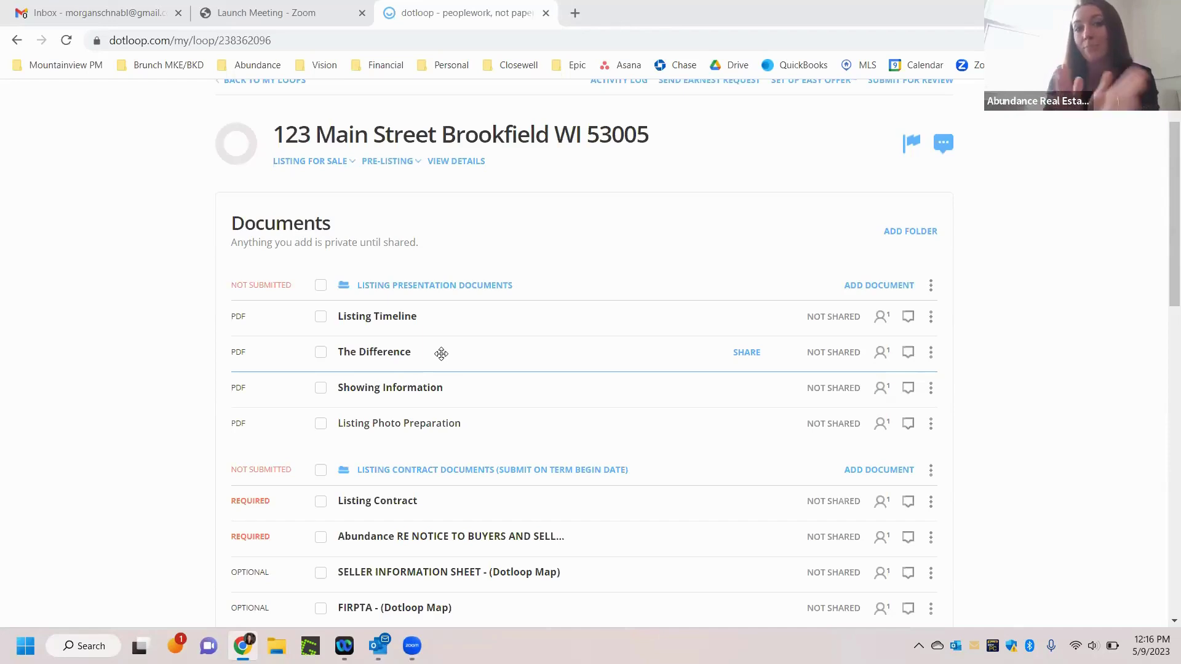
{"action": "scroll", "coordinate": [441, 354], "scroll_direction": "down", "scroll_amount": 3}
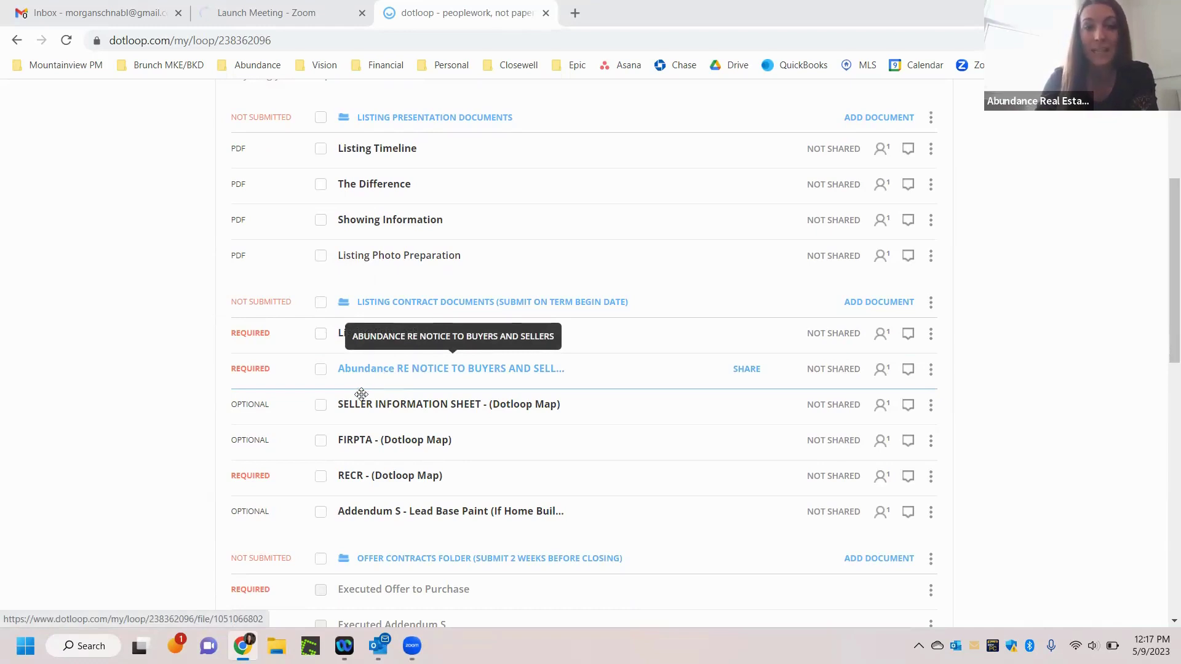
Open the Seller Information Sheet, skip its autofill, and review the agent, sale and seller information sections.
{"action": "left_click", "coordinate": [373, 409]}
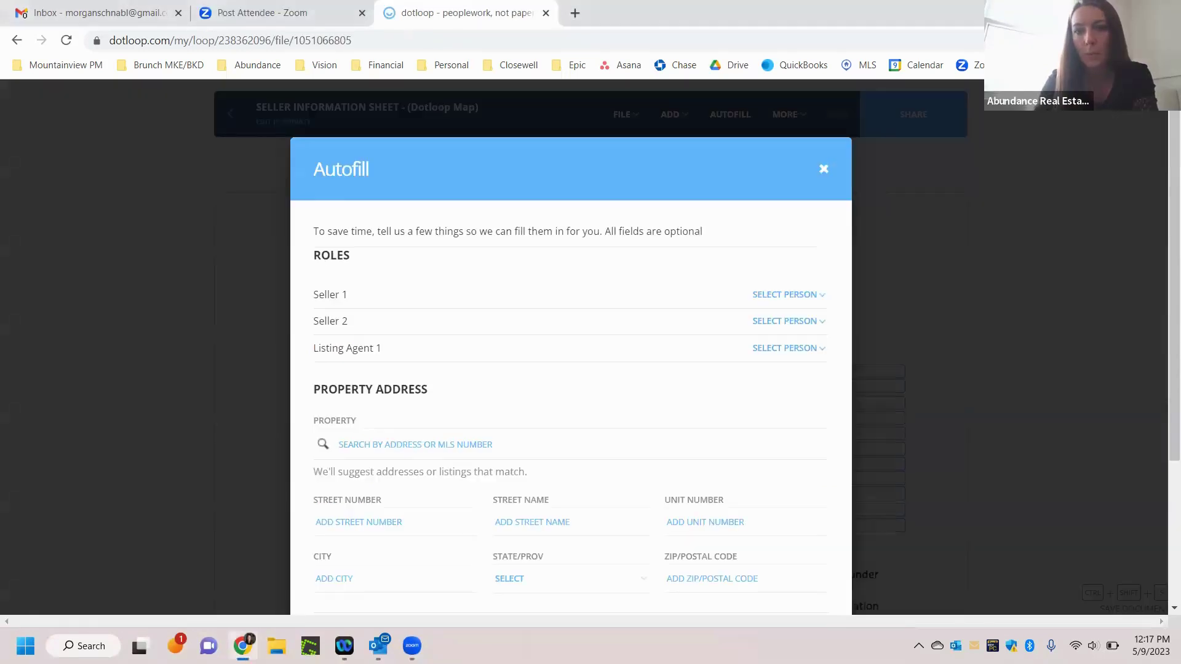
{"action": "left_click", "coordinate": [823, 168]}
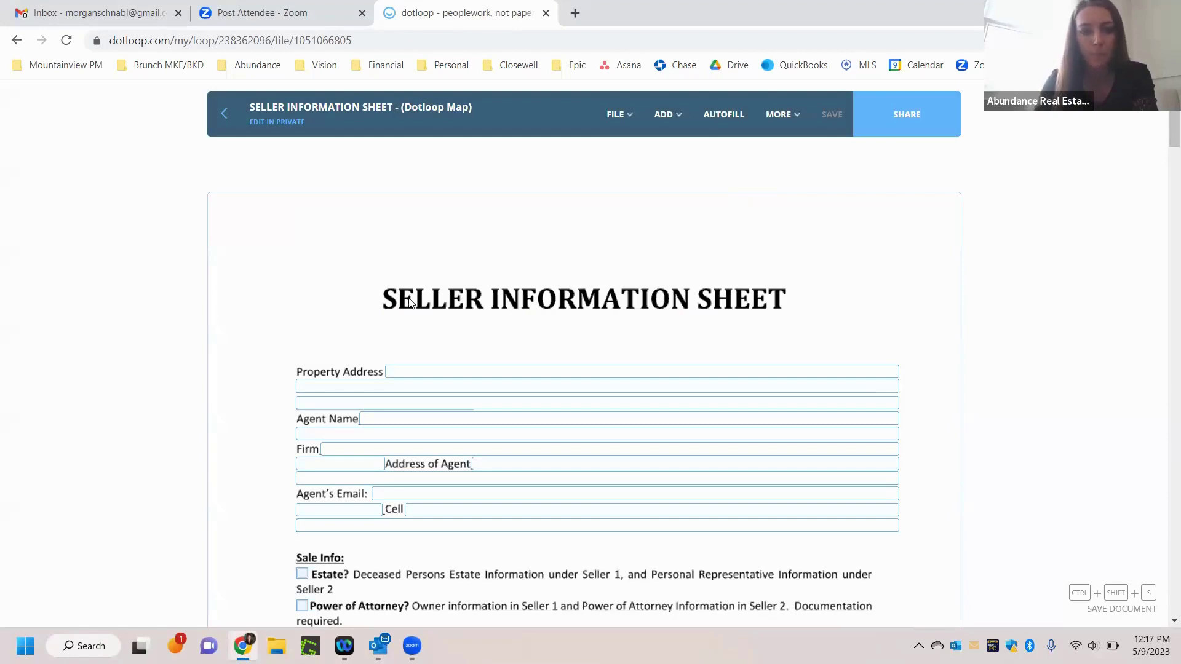
{"action": "scroll", "coordinate": [400, 347], "scroll_direction": "down", "scroll_amount": 2}
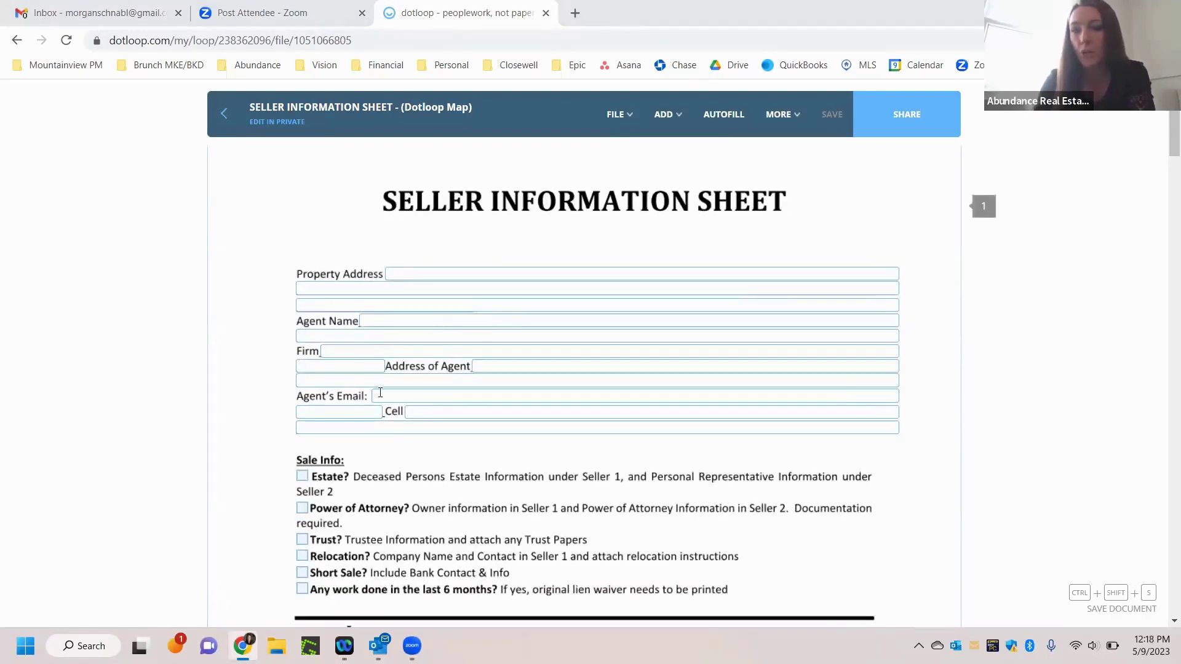
{"action": "scroll", "coordinate": [424, 321], "scroll_direction": "down", "scroll_amount": 3}
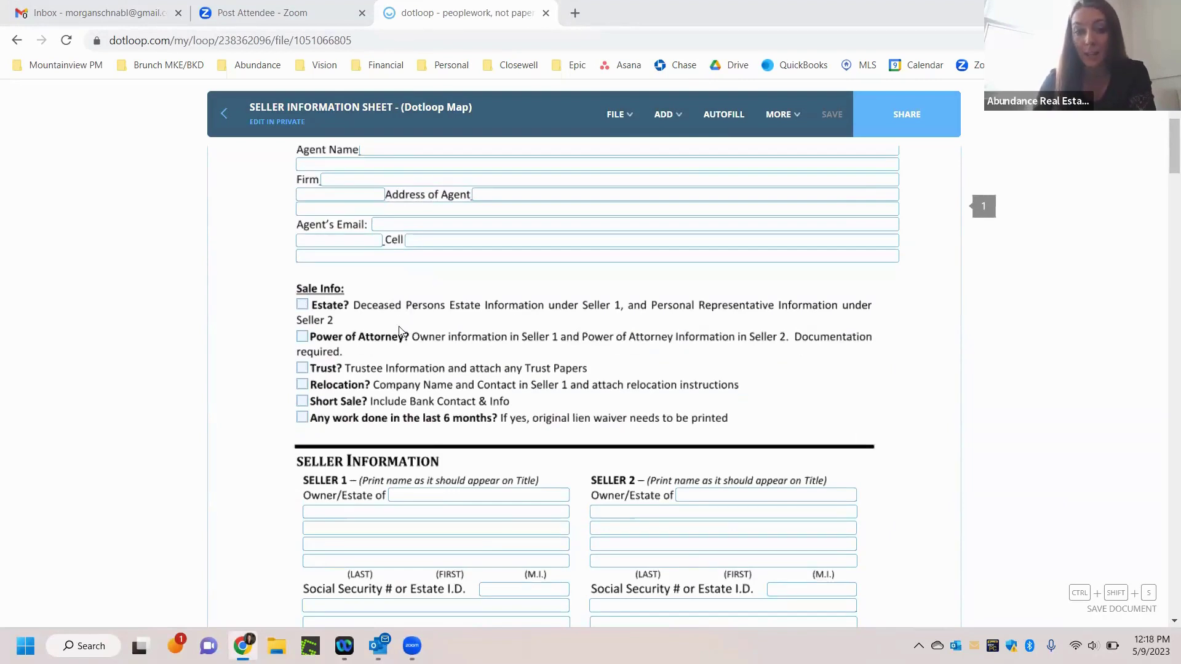
{"action": "scroll", "coordinate": [400, 331], "scroll_direction": "down", "scroll_amount": 4}
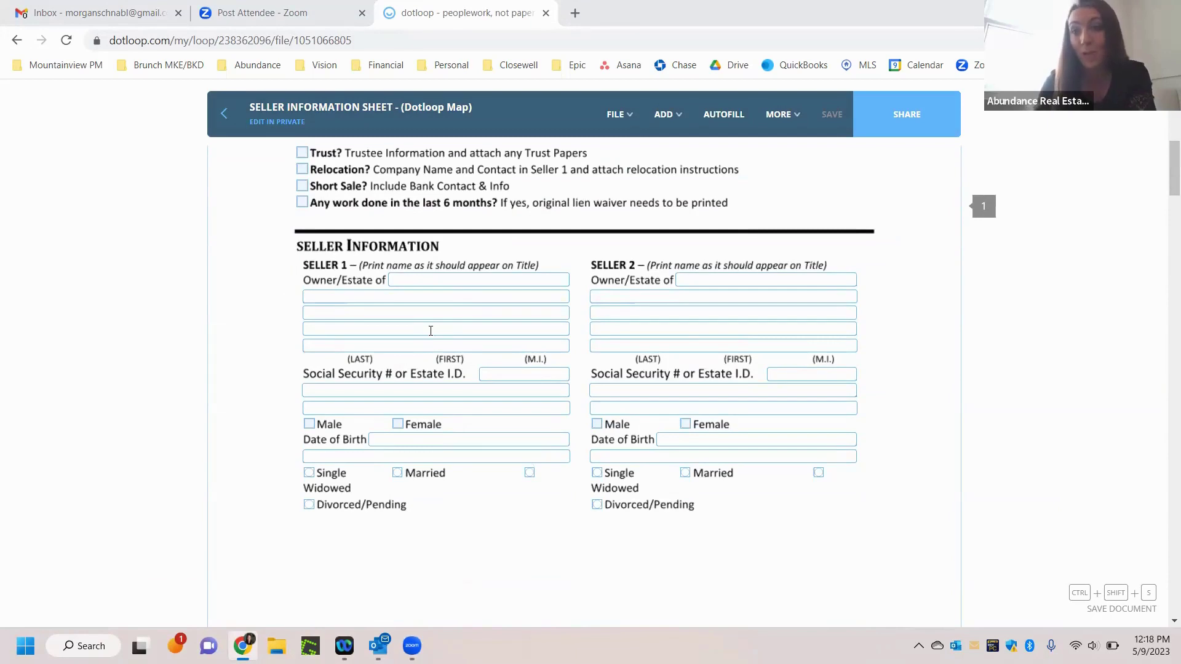
{"action": "scroll", "coordinate": [431, 331], "scroll_direction": "down", "scroll_amount": 3}
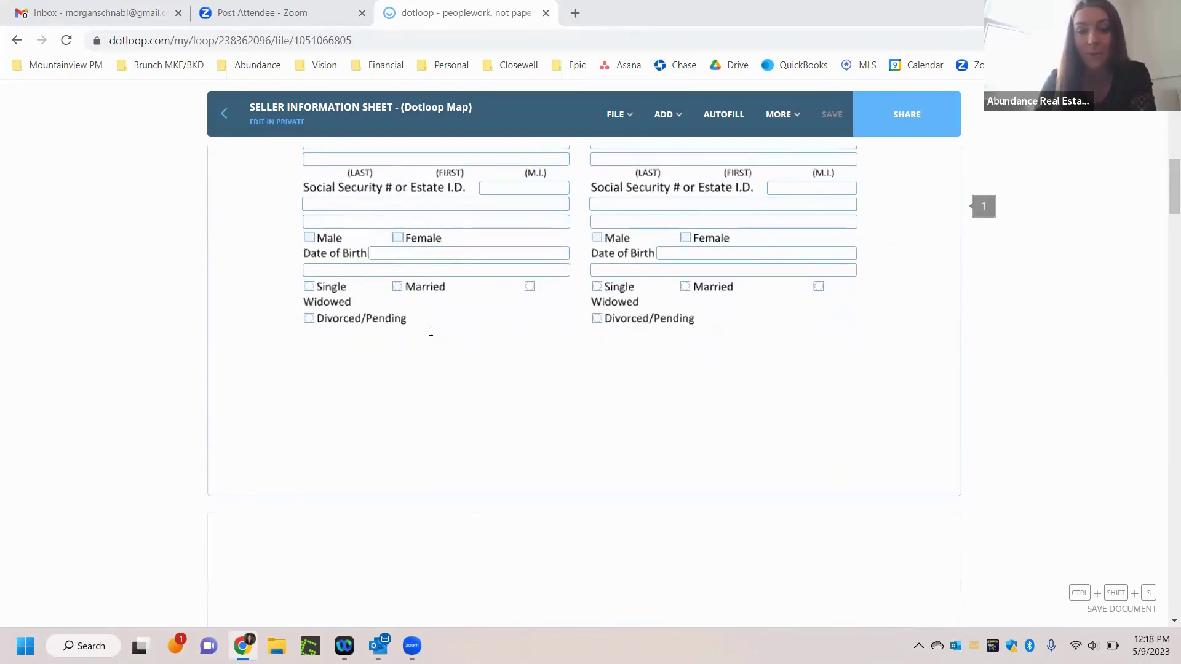
{"action": "scroll", "coordinate": [430, 331], "scroll_direction": "up", "scroll_amount": 4}
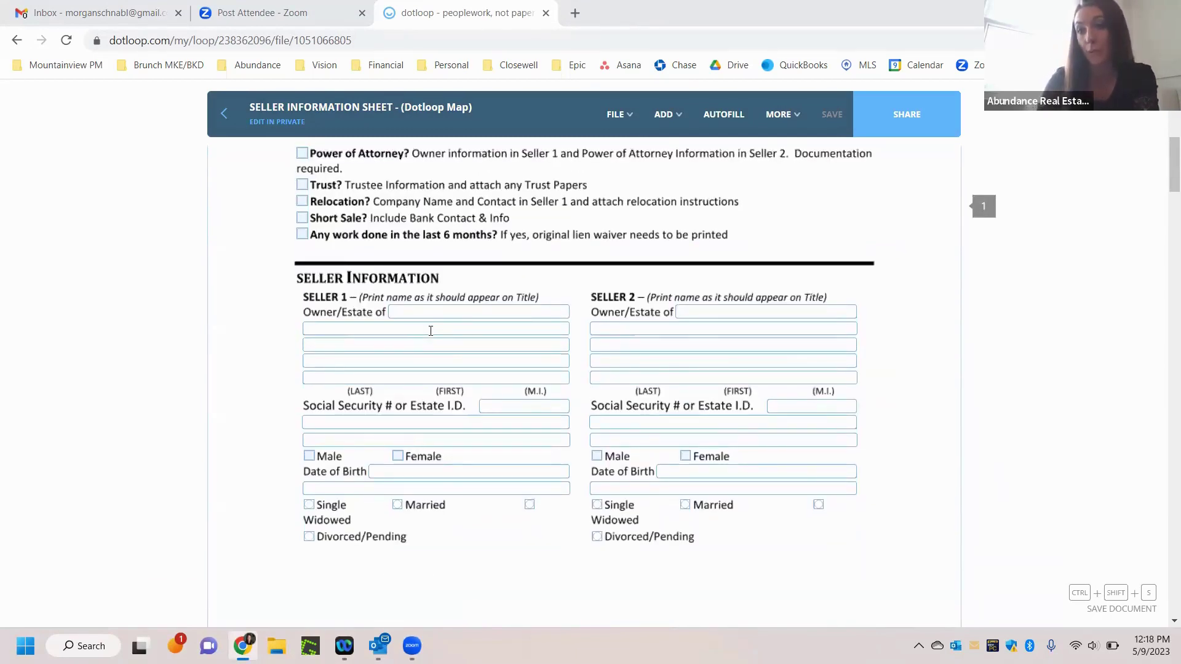
Review the sheet's seller contact, mortgage, signature and All About Your Home sections.
{"action": "scroll", "coordinate": [431, 331], "scroll_direction": "down", "scroll_amount": 10}
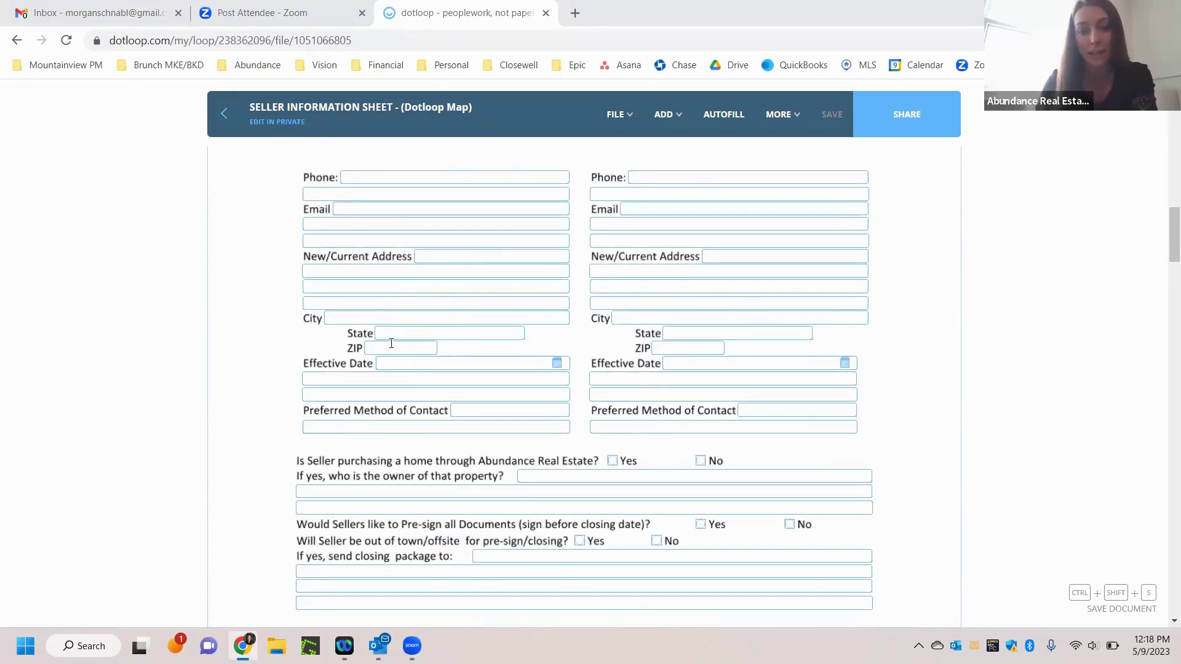
{"action": "scroll", "coordinate": [392, 344], "scroll_direction": "down", "scroll_amount": 3}
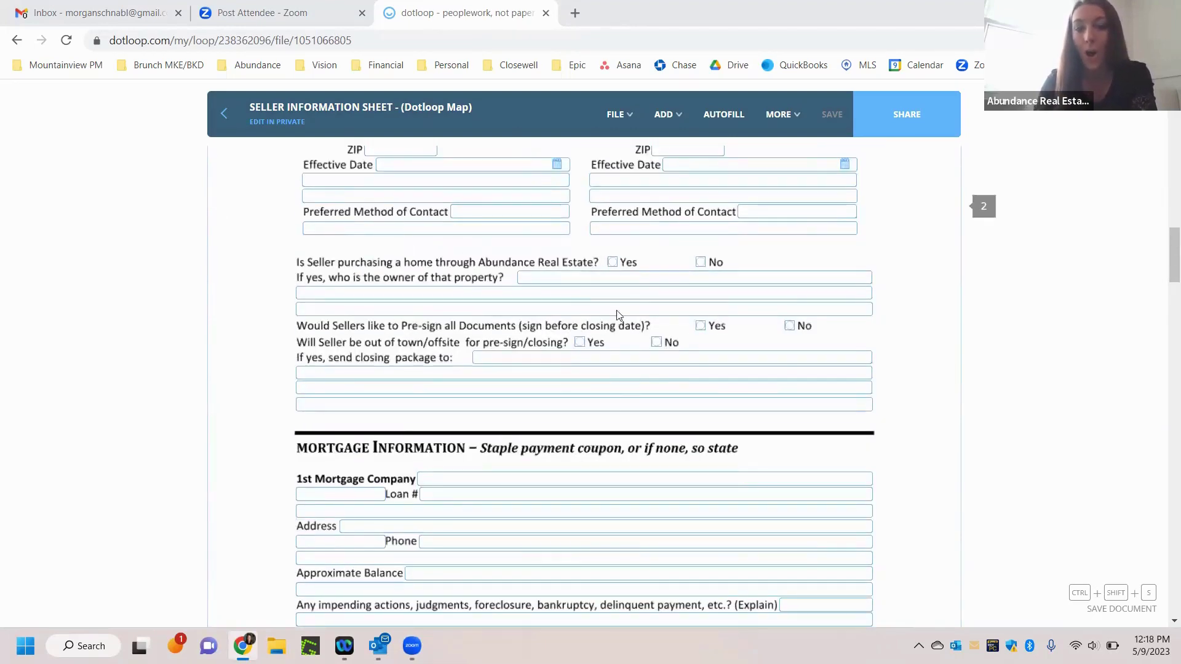
{"action": "scroll", "coordinate": [460, 400], "scroll_direction": "down", "scroll_amount": 3}
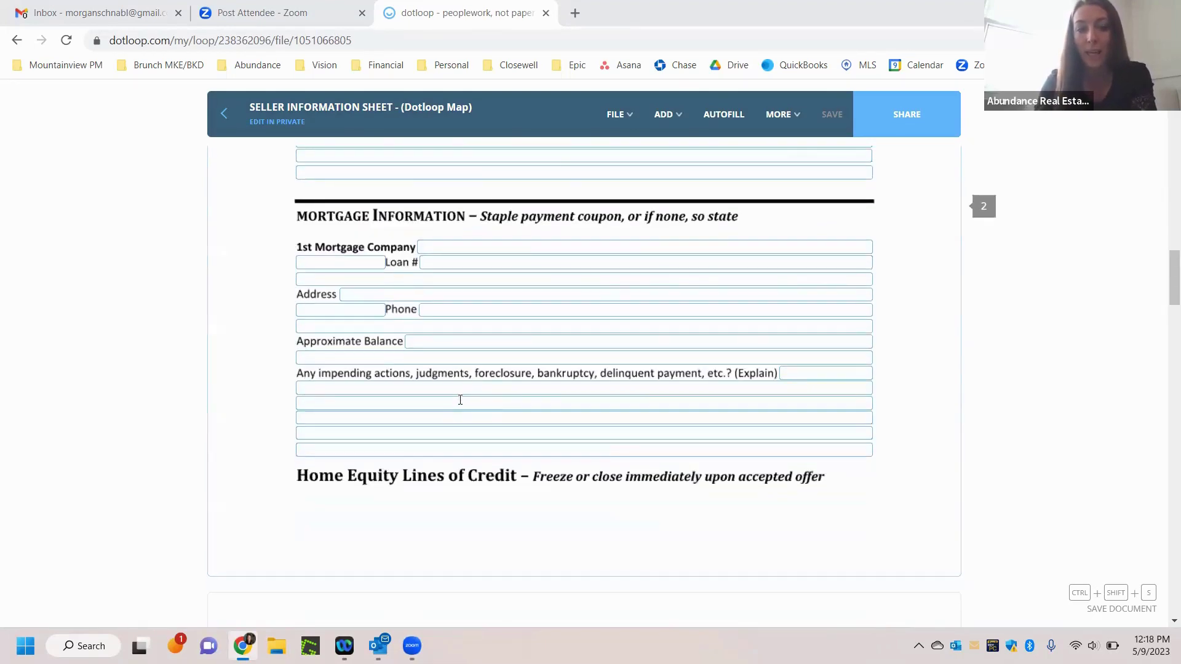
{"action": "scroll", "coordinate": [460, 400], "scroll_direction": "down", "scroll_amount": 9}
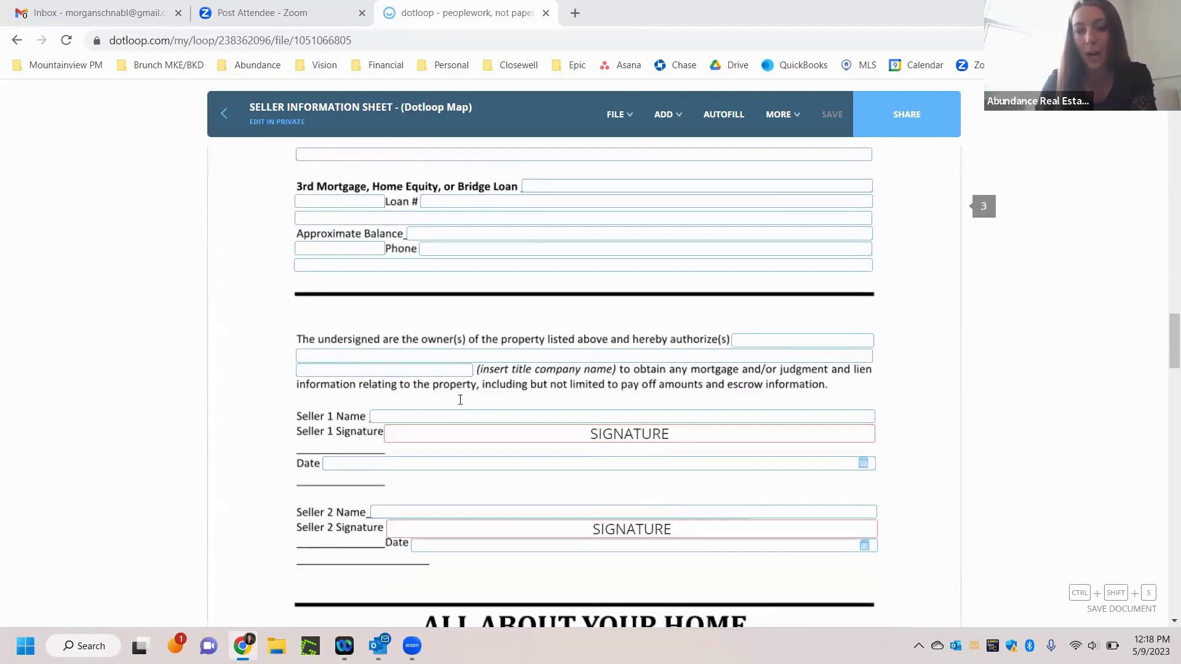
{"action": "scroll", "coordinate": [460, 400], "scroll_direction": "down", "scroll_amount": 2}
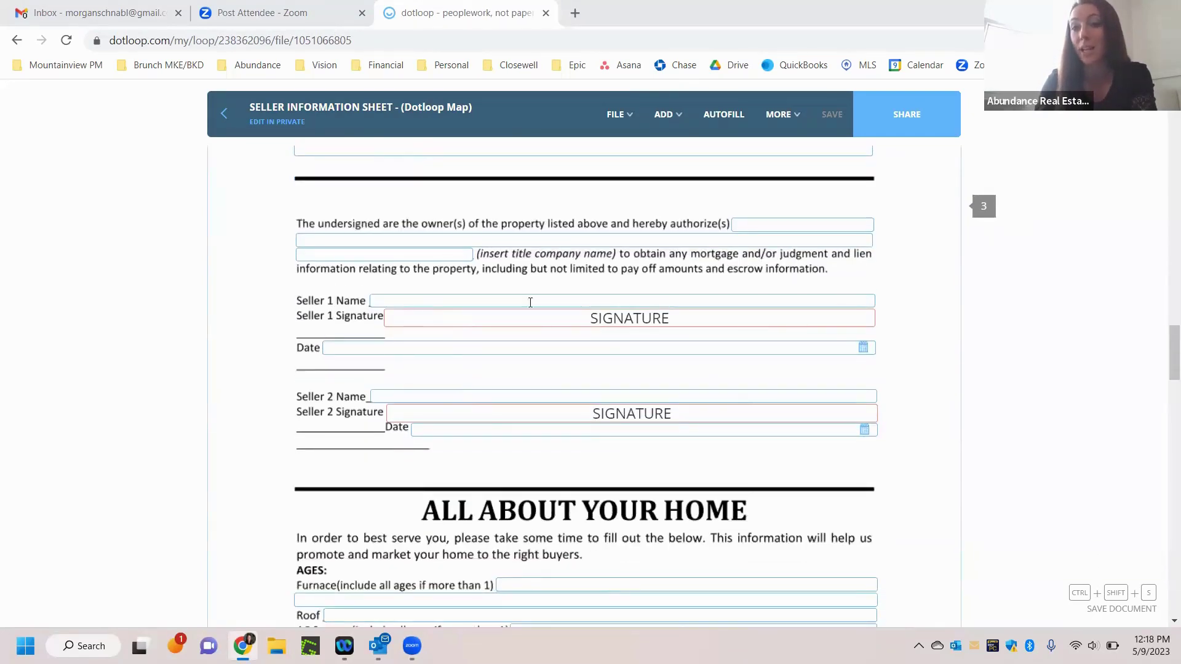
{"action": "scroll", "coordinate": [542, 330], "scroll_direction": "down", "scroll_amount": 4}
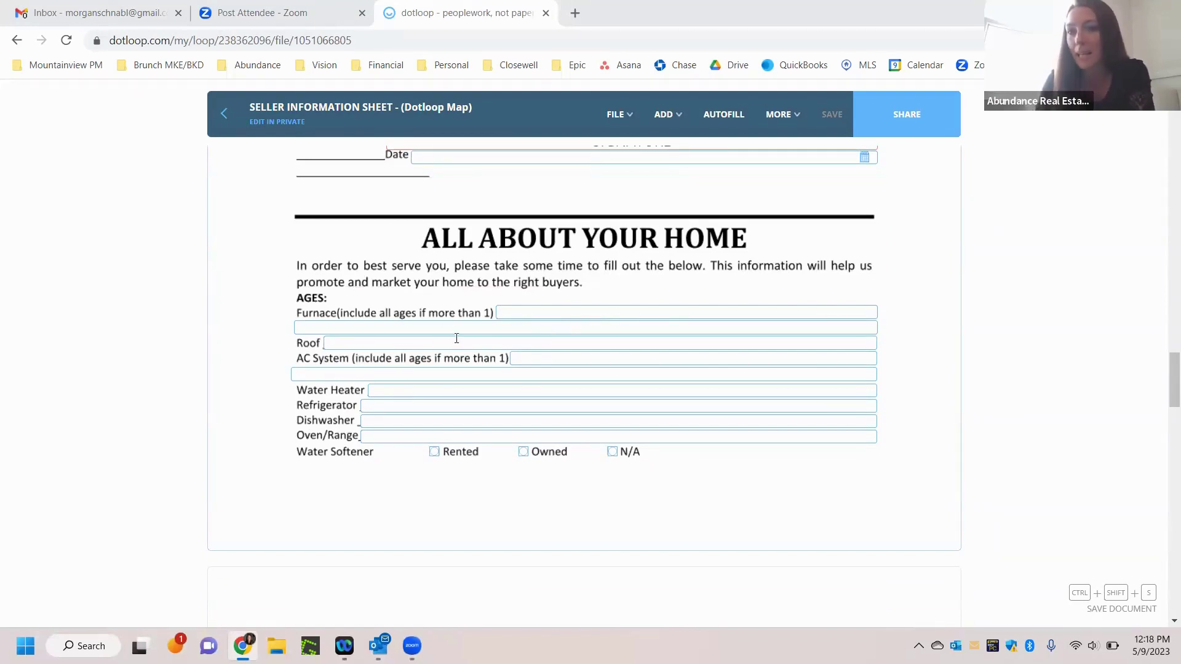
{"action": "scroll", "coordinate": [456, 338], "scroll_direction": "down", "scroll_amount": 5}
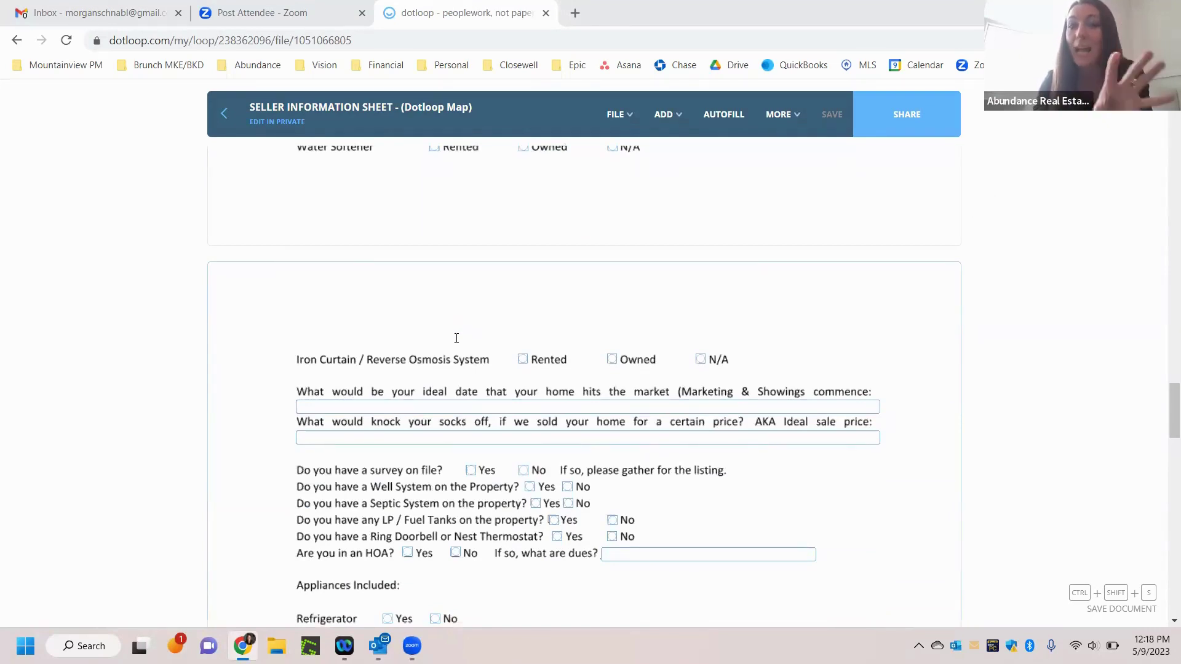
Check the access levels for sharing the Seller Information Sheet, including Can Fill & Sign, and close without sharing.
{"action": "left_click", "coordinate": [904, 116]}
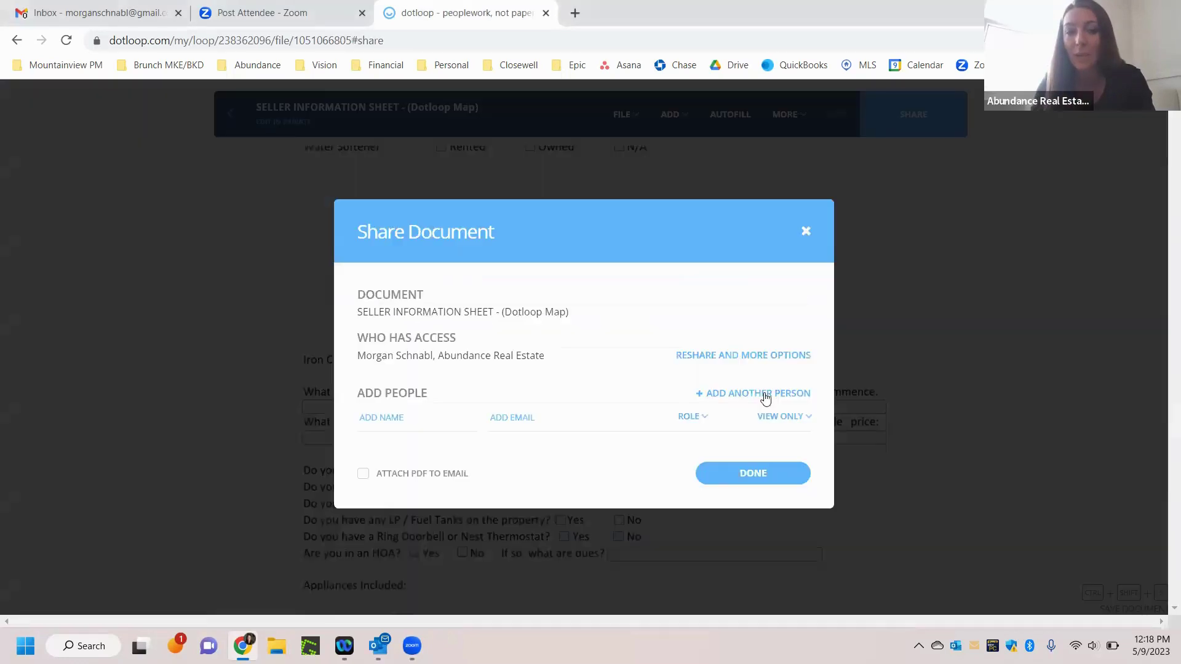
{"action": "left_click", "coordinate": [785, 423]}
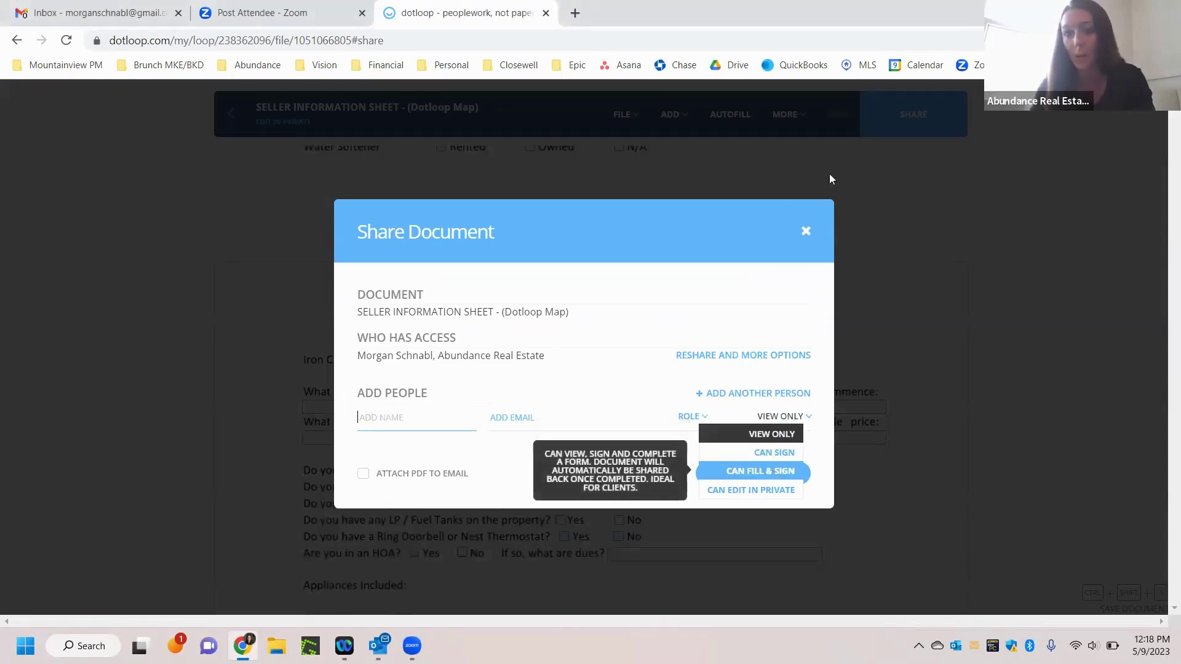
{"action": "left_click", "coordinate": [803, 235]}
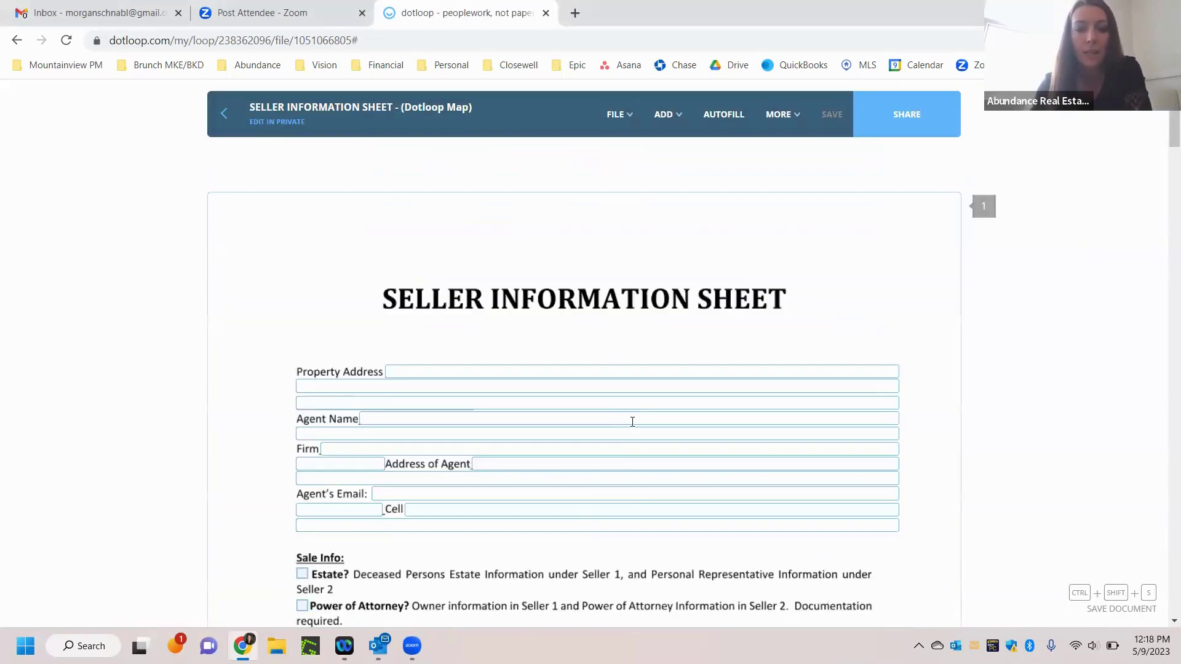
Review the sheet's questions on property systems, included appliances and items, neighborhood highlights, and home updates.
{"action": "scroll", "coordinate": [633, 424], "scroll_direction": "down", "scroll_amount": 15}
{"action": "scroll", "coordinate": [633, 427], "scroll_direction": "down", "scroll_amount": 13}
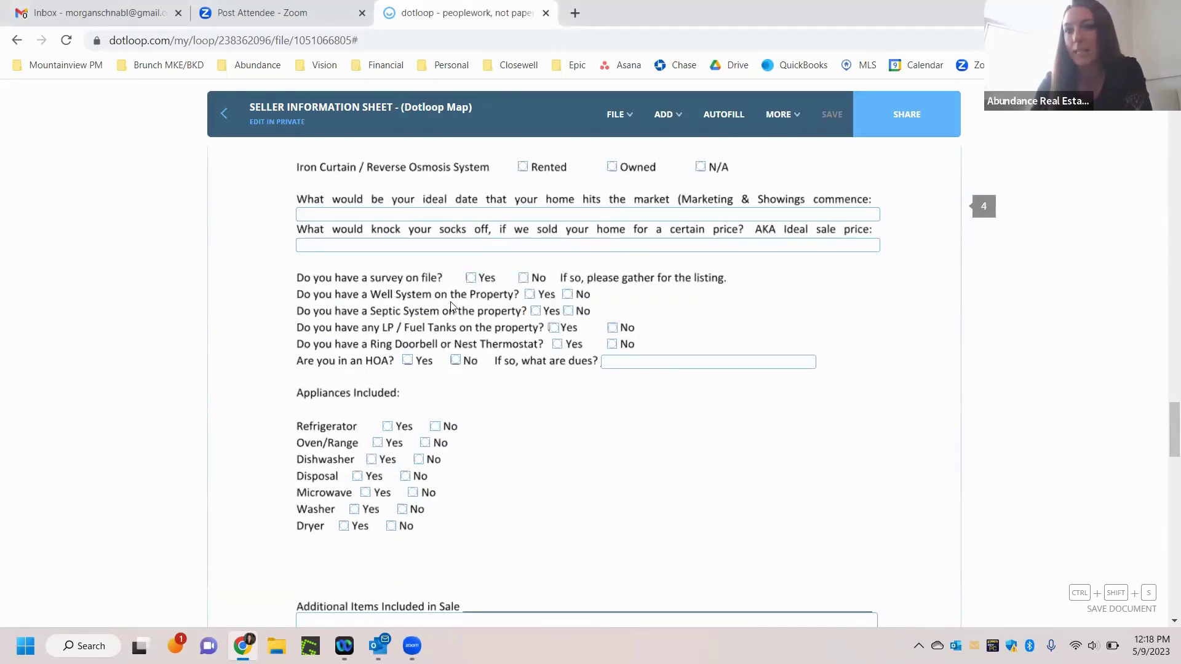
{"action": "scroll", "coordinate": [451, 306], "scroll_direction": "down", "scroll_amount": 4}
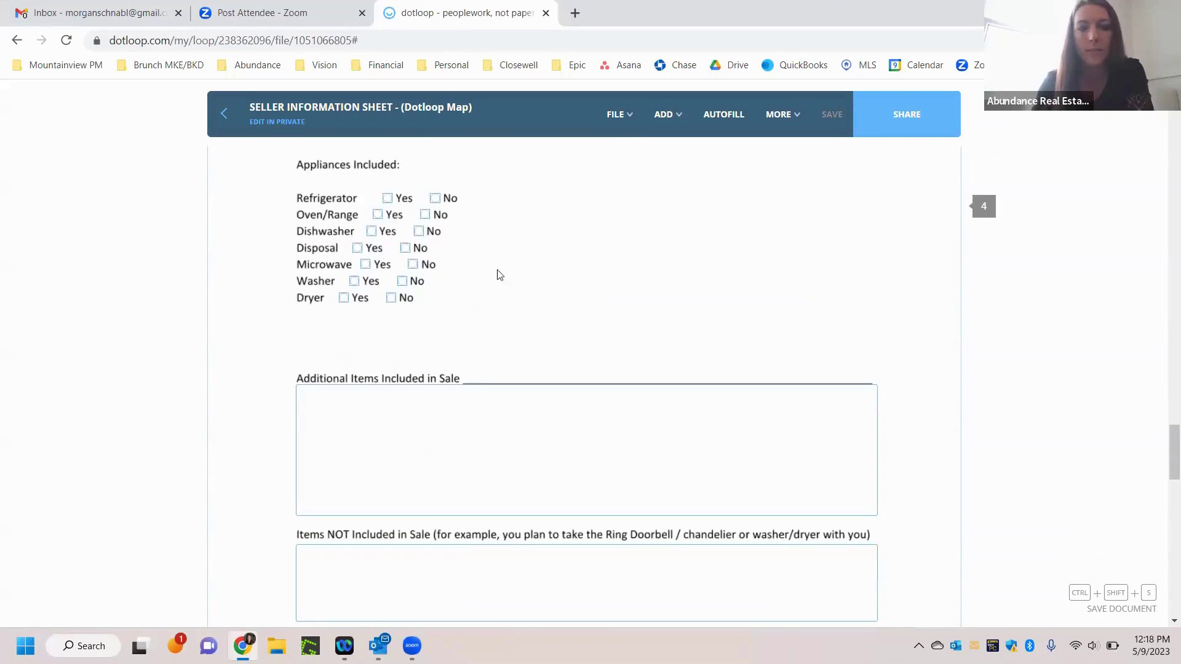
{"action": "scroll", "coordinate": [385, 354], "scroll_direction": "down", "scroll_amount": 3}
{"action": "scroll", "coordinate": [385, 353], "scroll_direction": "down", "scroll_amount": 3}
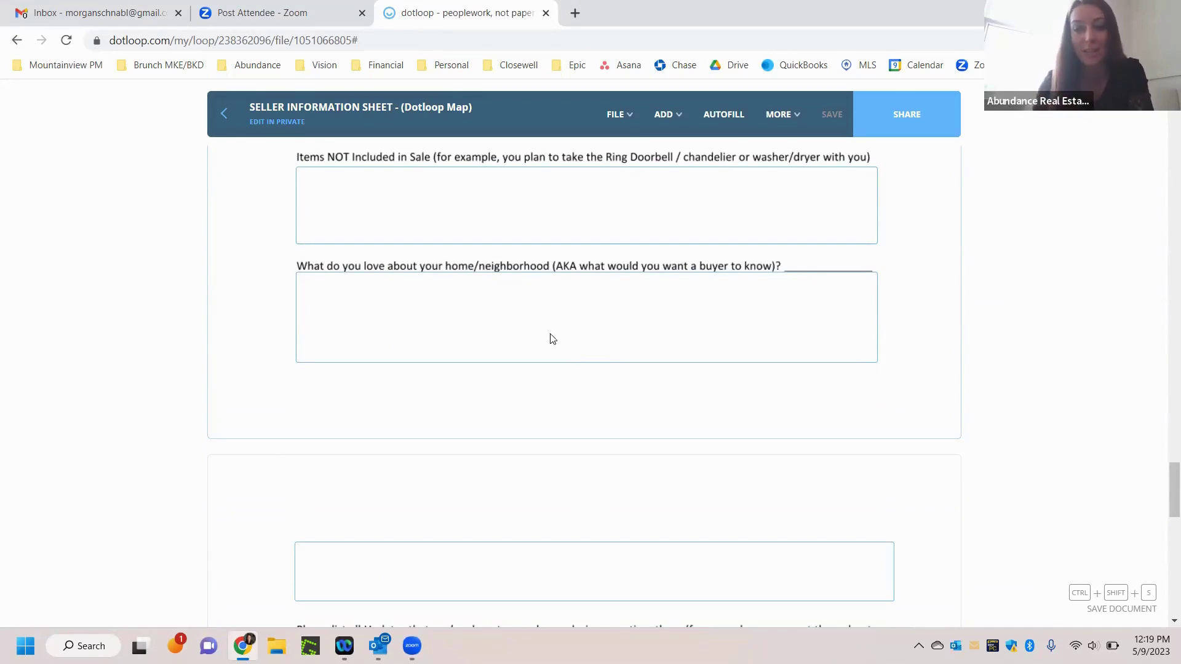
{"action": "scroll", "coordinate": [551, 334], "scroll_direction": "down", "scroll_amount": 5}
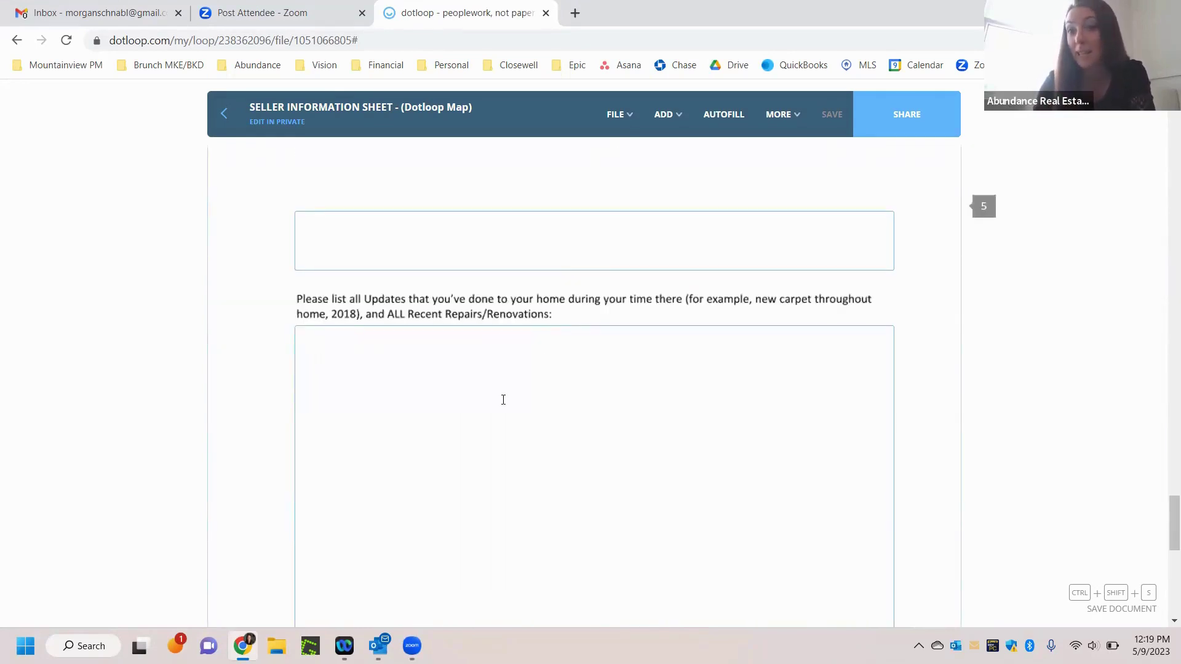
Review the rest of the Seller Information Sheet's home updates and repairs section, and return to the loop's documents.
{"action": "scroll", "coordinate": [503, 399], "scroll_direction": "down", "scroll_amount": 2}
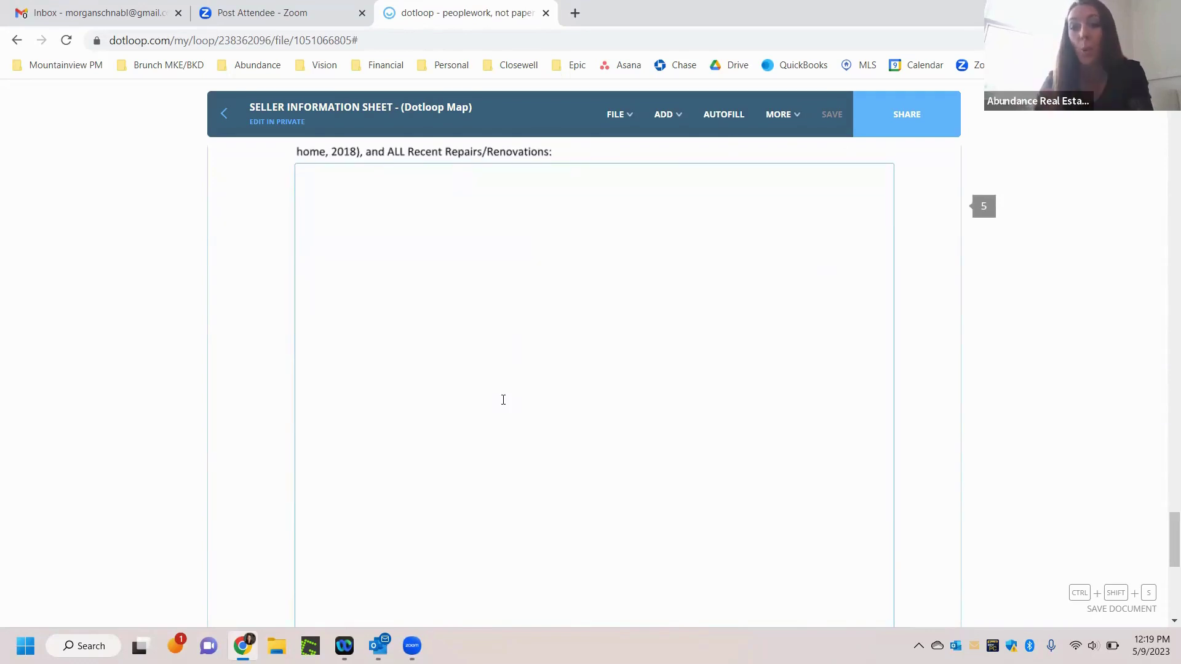
{"action": "scroll", "coordinate": [503, 400], "scroll_direction": "down", "scroll_amount": 3}
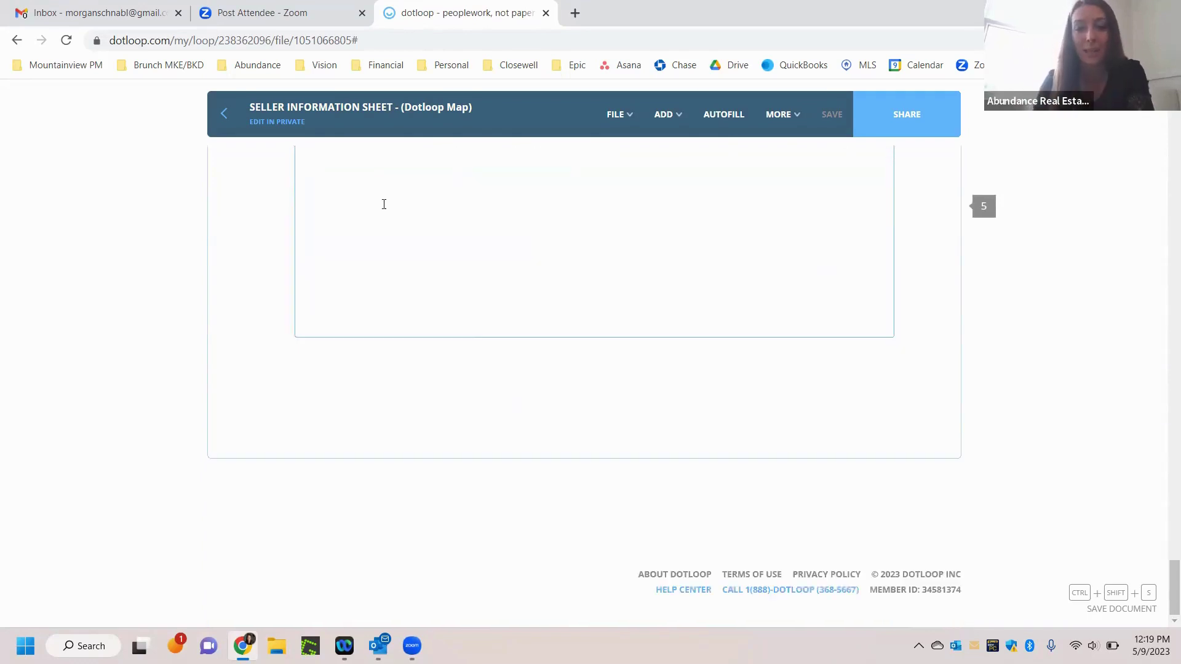
{"action": "left_click", "coordinate": [234, 108]}
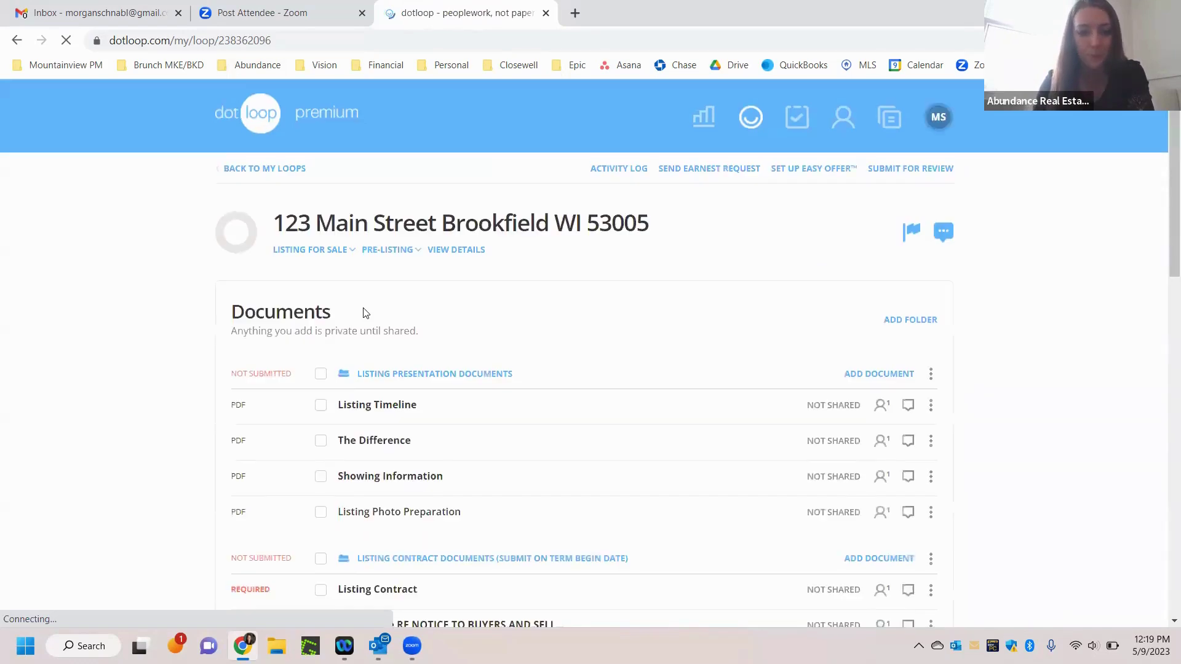
Upload the insurance PDF from the computer to the Offer Contracts folder and assign it to the Executed Offer to Purchase placeholder.
{"action": "scroll", "coordinate": [361, 311], "scroll_direction": "down", "scroll_amount": 3}
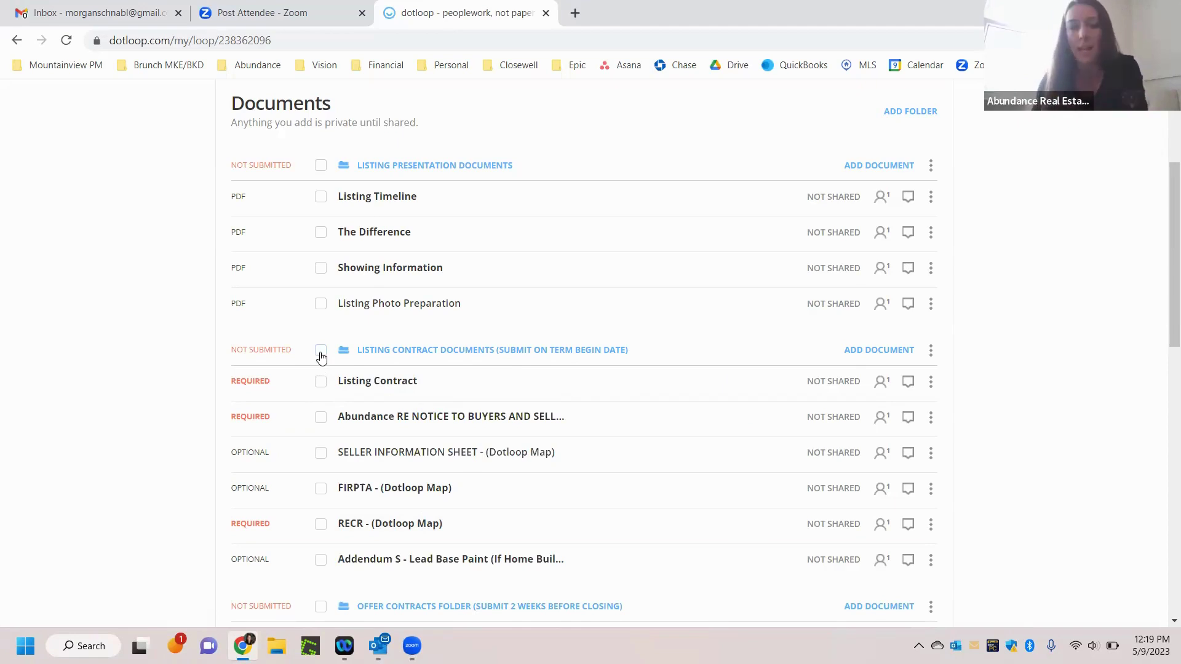
{"action": "scroll", "coordinate": [320, 357], "scroll_direction": "down", "scroll_amount": 5}
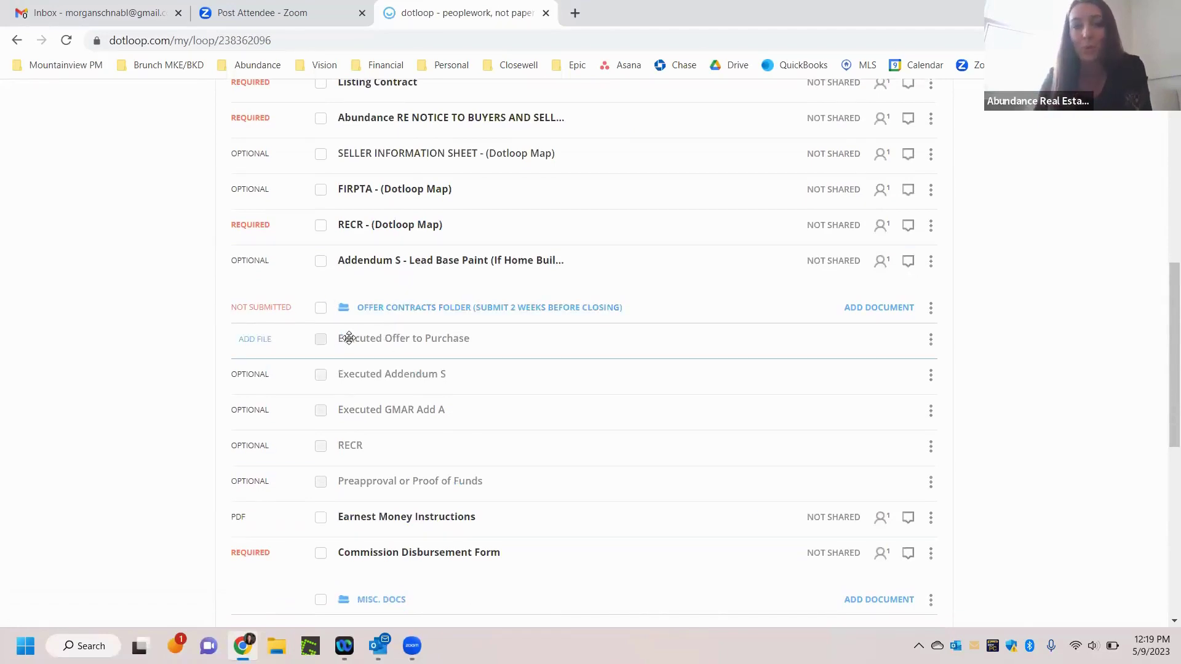
{"action": "left_click", "coordinate": [860, 309]}
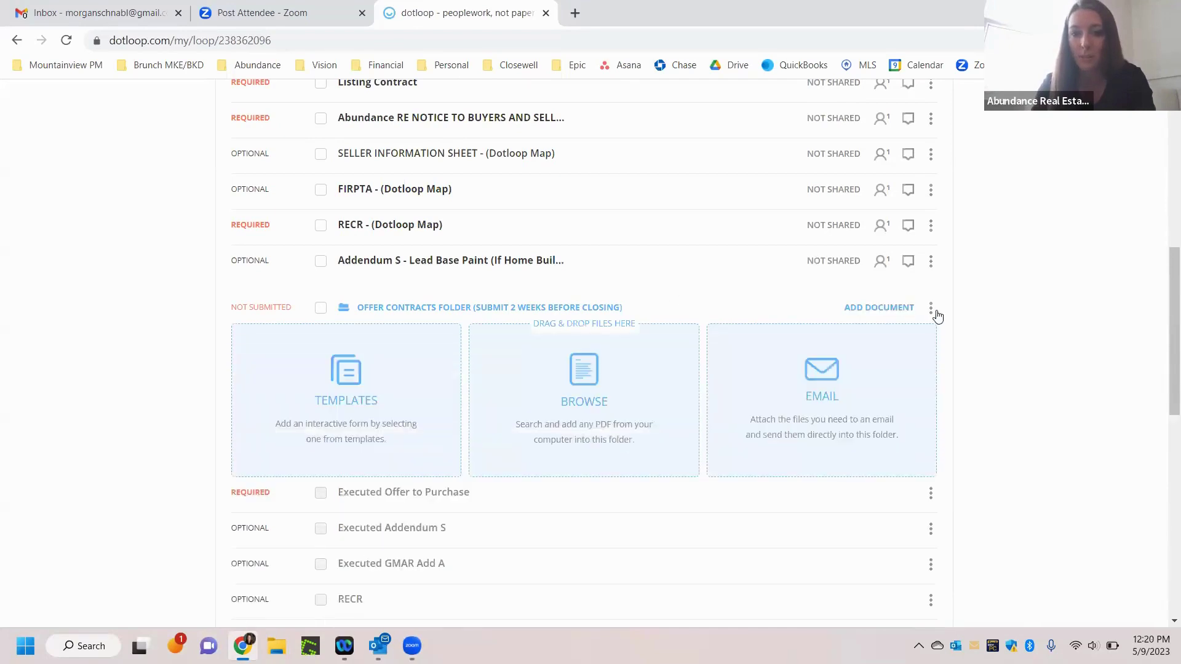
{"action": "left_click", "coordinate": [582, 396]}
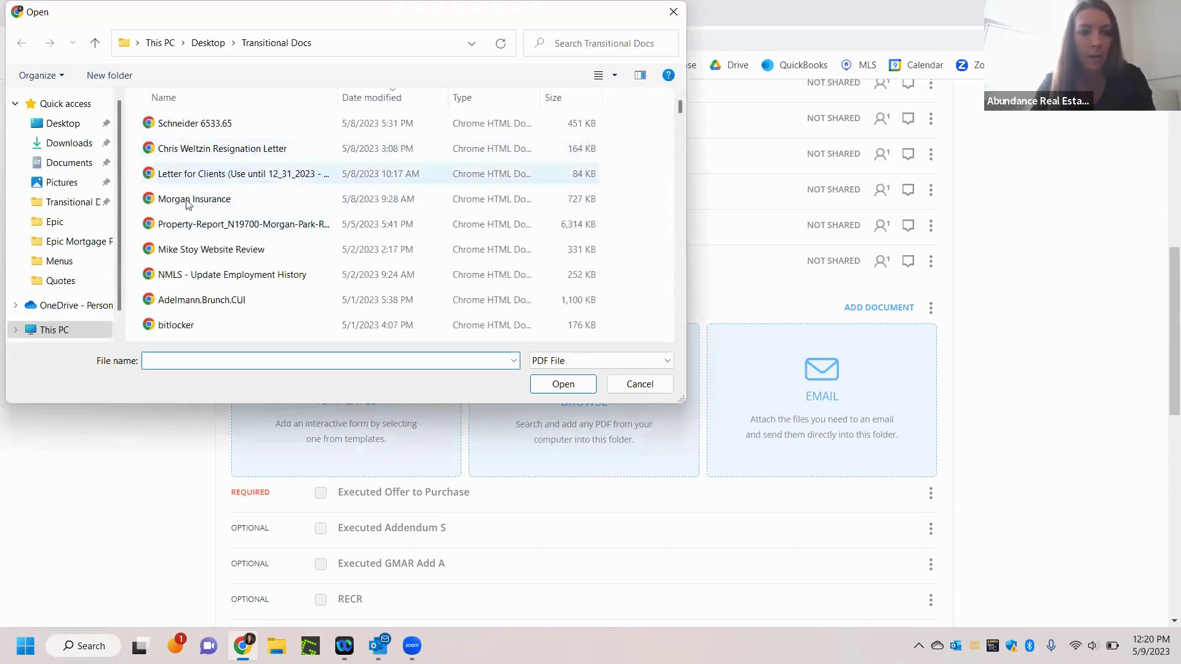
{"action": "left_click", "coordinate": [188, 202]}
{"action": "double_click", "coordinate": [188, 202]}
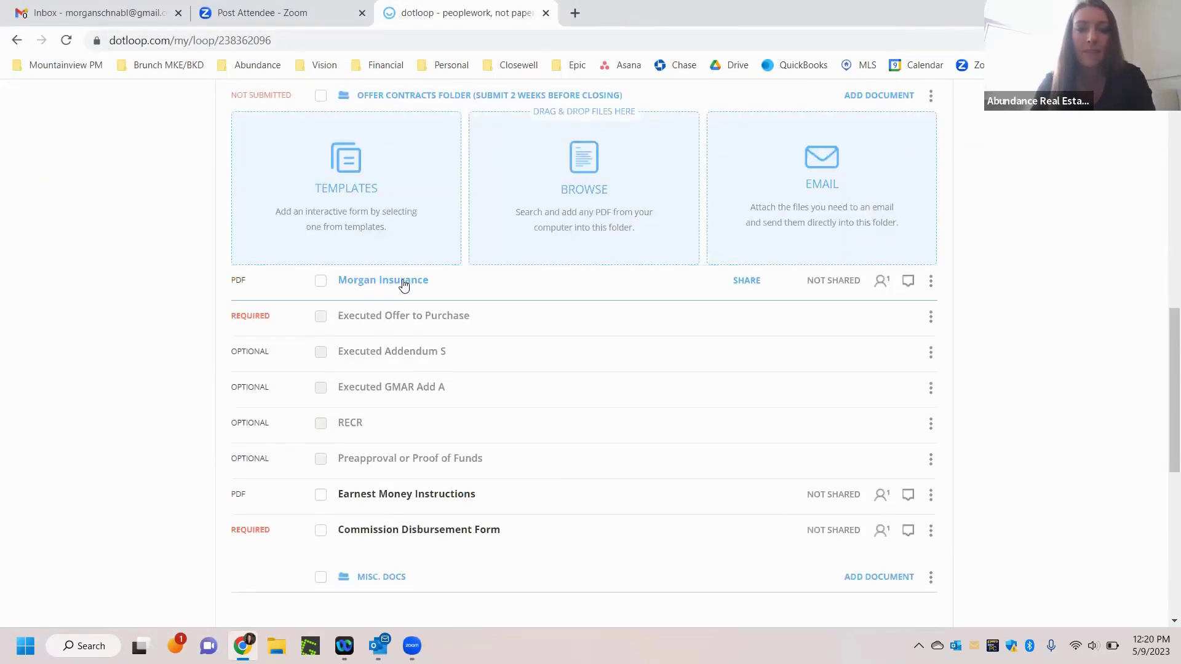
{"action": "left_click_drag", "start_coordinate": [398, 284], "coordinate": [397, 312]}
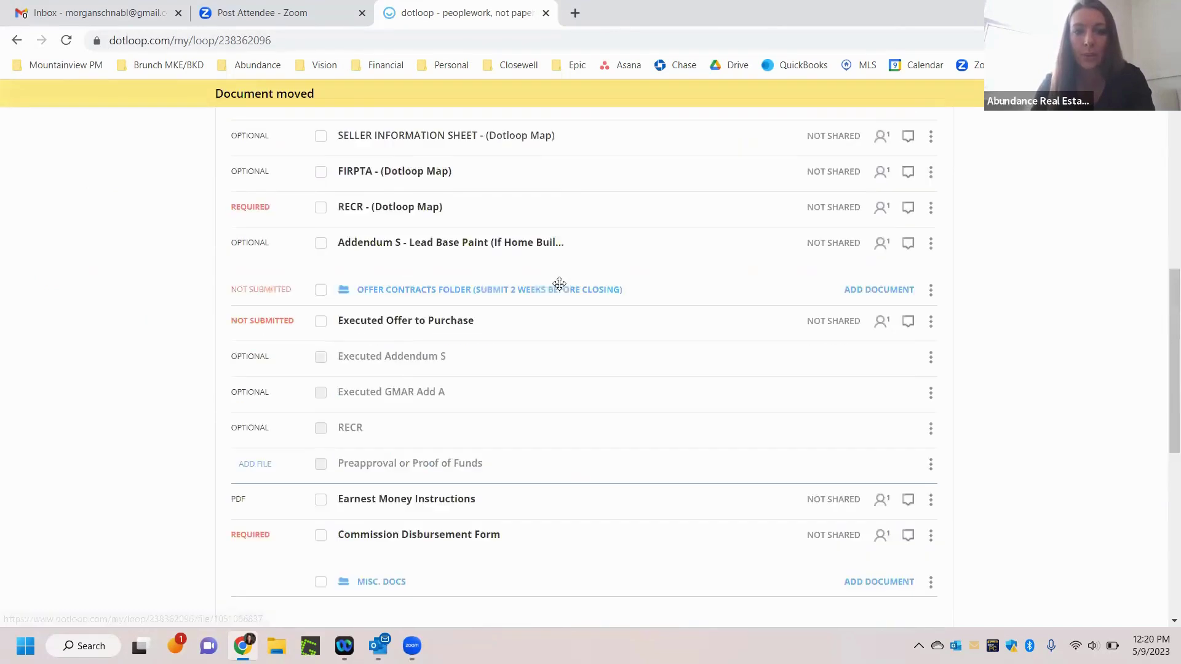
Open Earnest Money Instructions in the Offer Contracts folder, read through the document, and return to the loop.
{"action": "scroll", "coordinate": [559, 283], "scroll_direction": "up", "scroll_amount": 1}
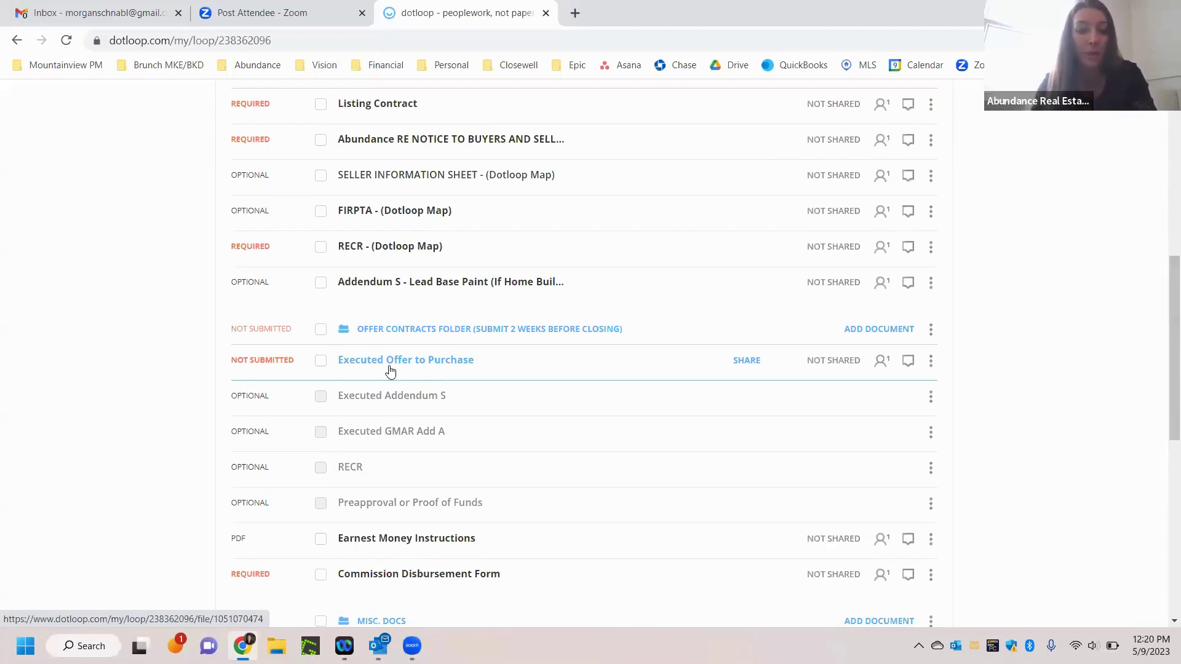
{"action": "scroll", "coordinate": [390, 370], "scroll_direction": "down", "scroll_amount": 1}
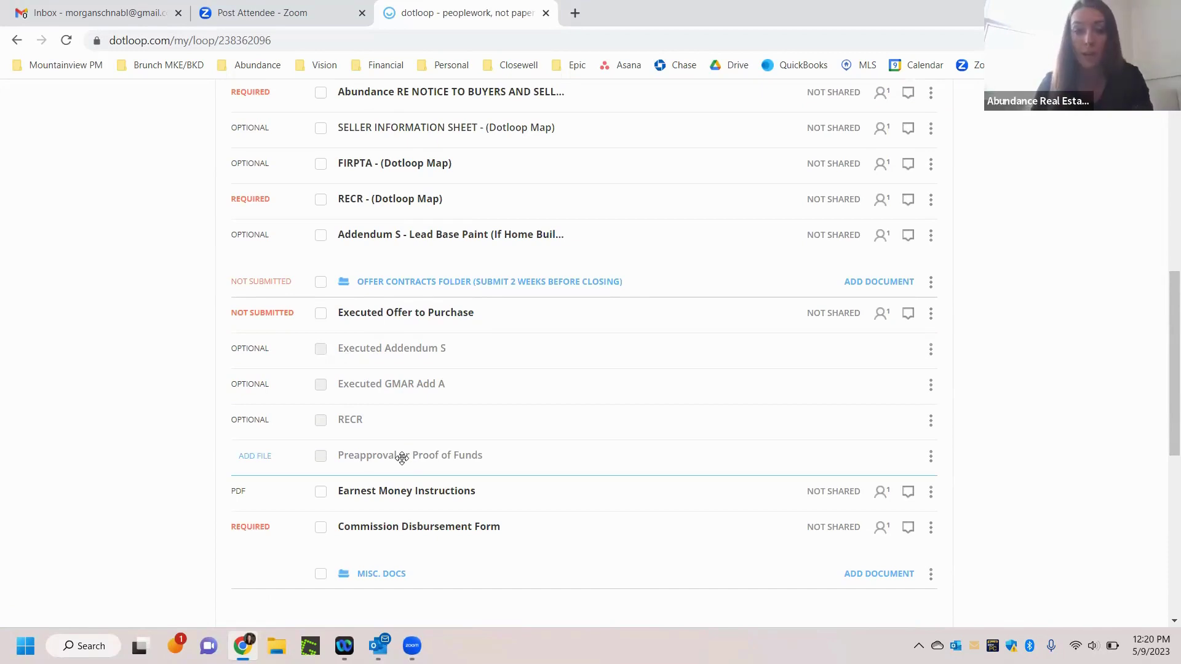
{"action": "left_click", "coordinate": [386, 497]}
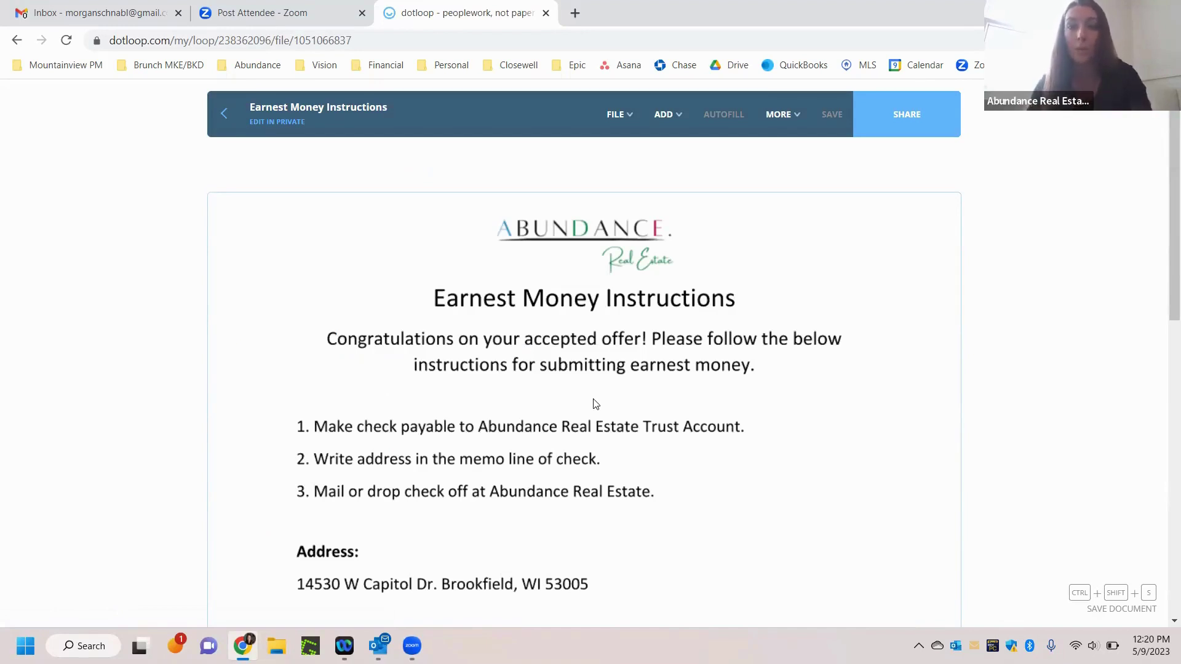
{"action": "scroll", "coordinate": [596, 404], "scroll_direction": "down", "scroll_amount": 3}
{"action": "scroll", "coordinate": [595, 404], "scroll_direction": "down", "scroll_amount": 6}
{"action": "scroll", "coordinate": [595, 404], "scroll_direction": "up", "scroll_amount": 7}
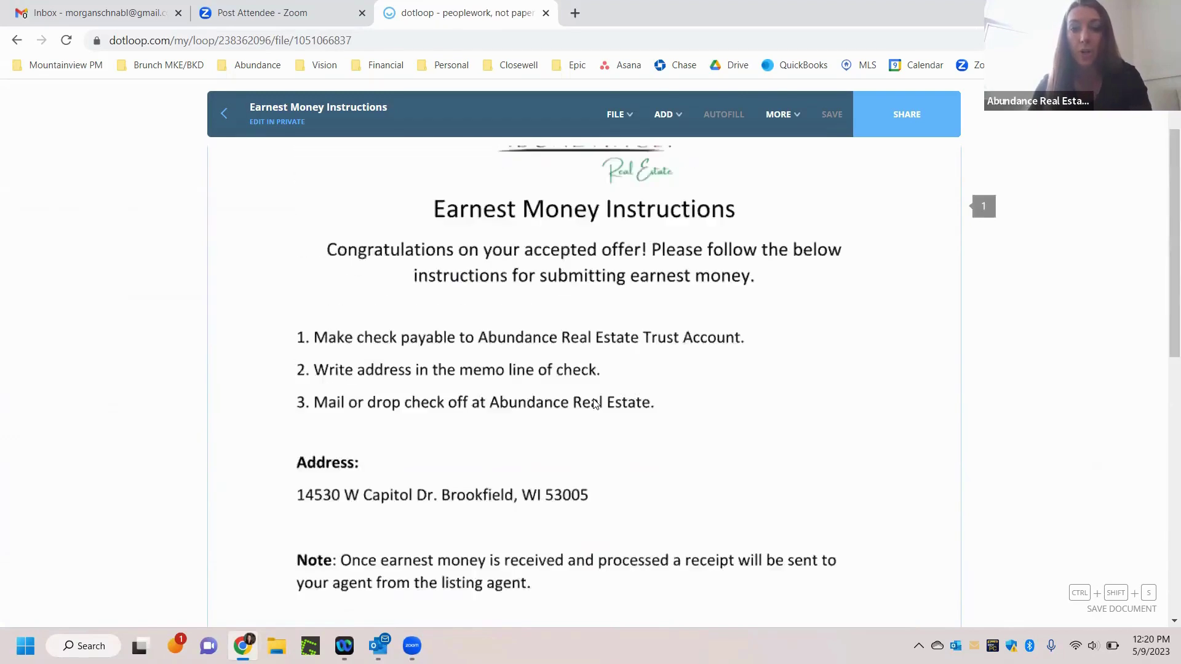
{"action": "scroll", "coordinate": [595, 404], "scroll_direction": "up", "scroll_amount": 2}
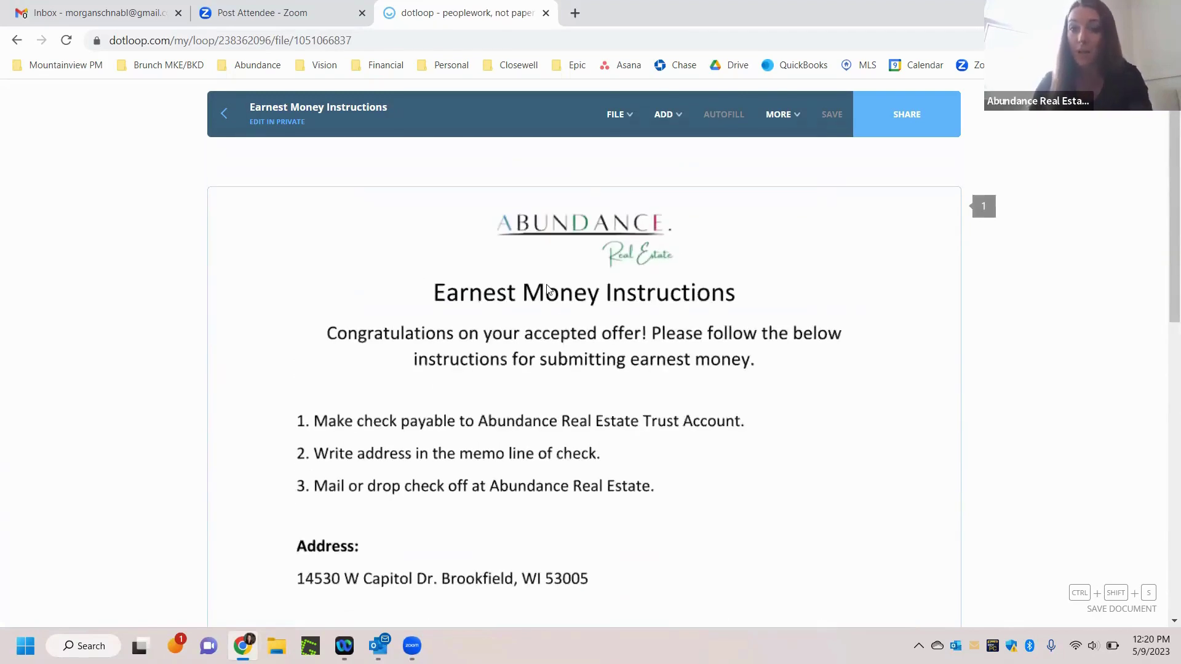
{"action": "left_click", "coordinate": [224, 116]}
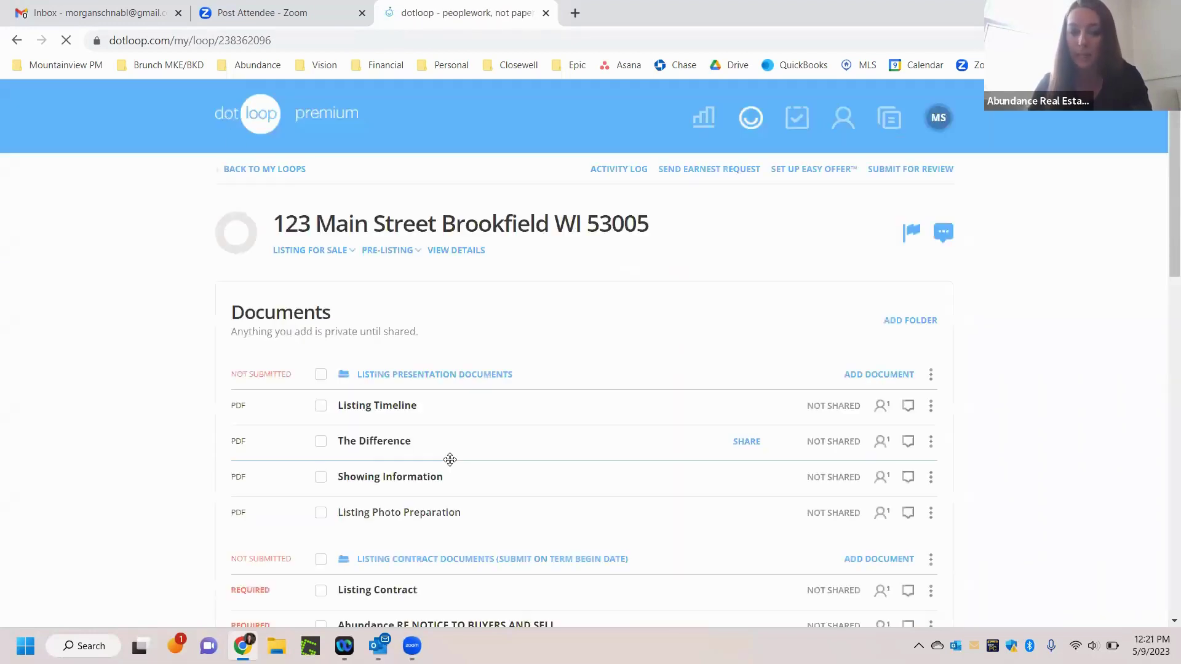
Open the Commission Disbursement Form and review its agent, sale, purchase price and outside referral fields.
{"action": "scroll", "coordinate": [449, 460], "scroll_direction": "down", "scroll_amount": 8}
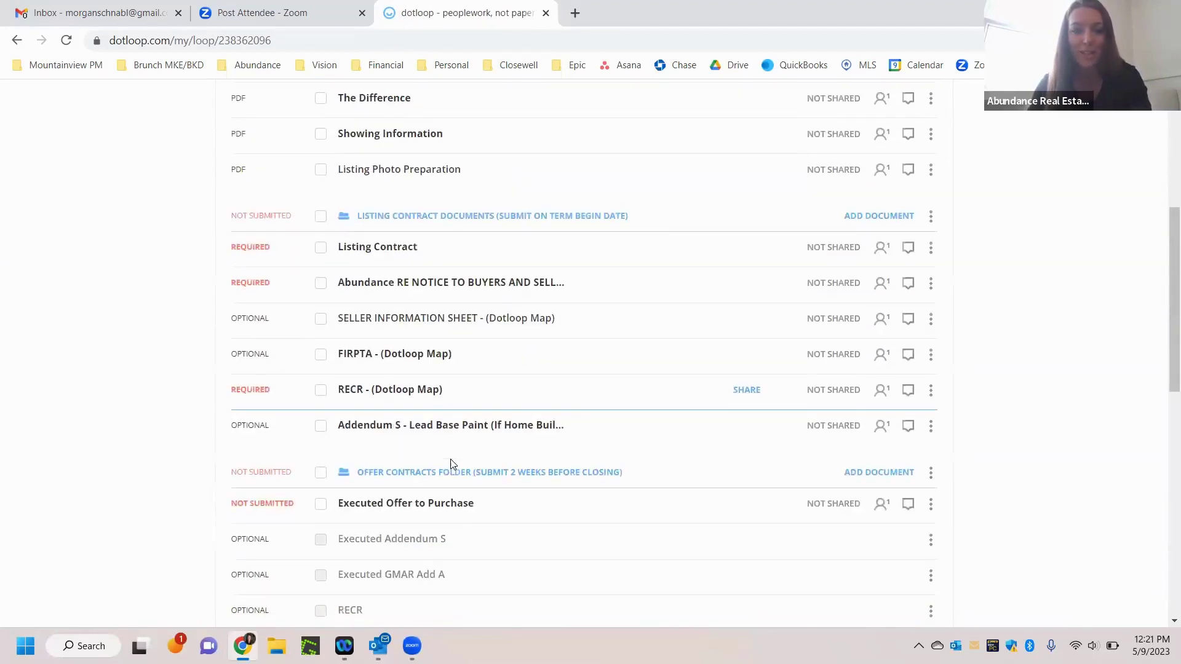
{"action": "scroll", "coordinate": [450, 461], "scroll_direction": "down", "scroll_amount": 3}
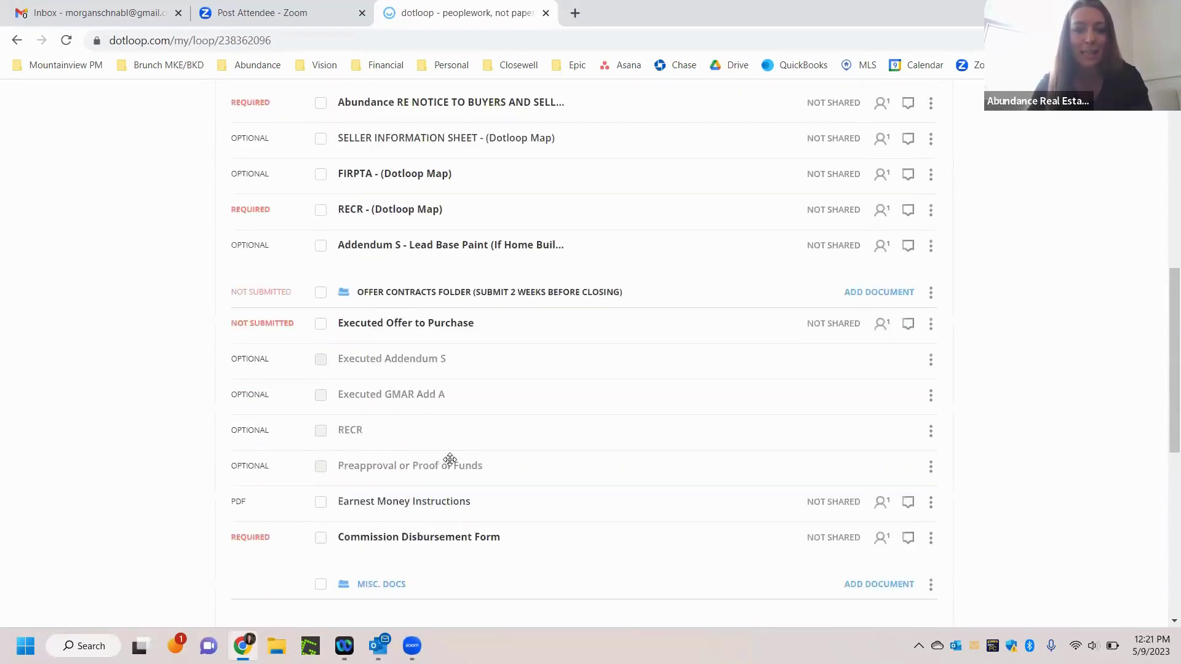
{"action": "left_click", "coordinate": [413, 533]}
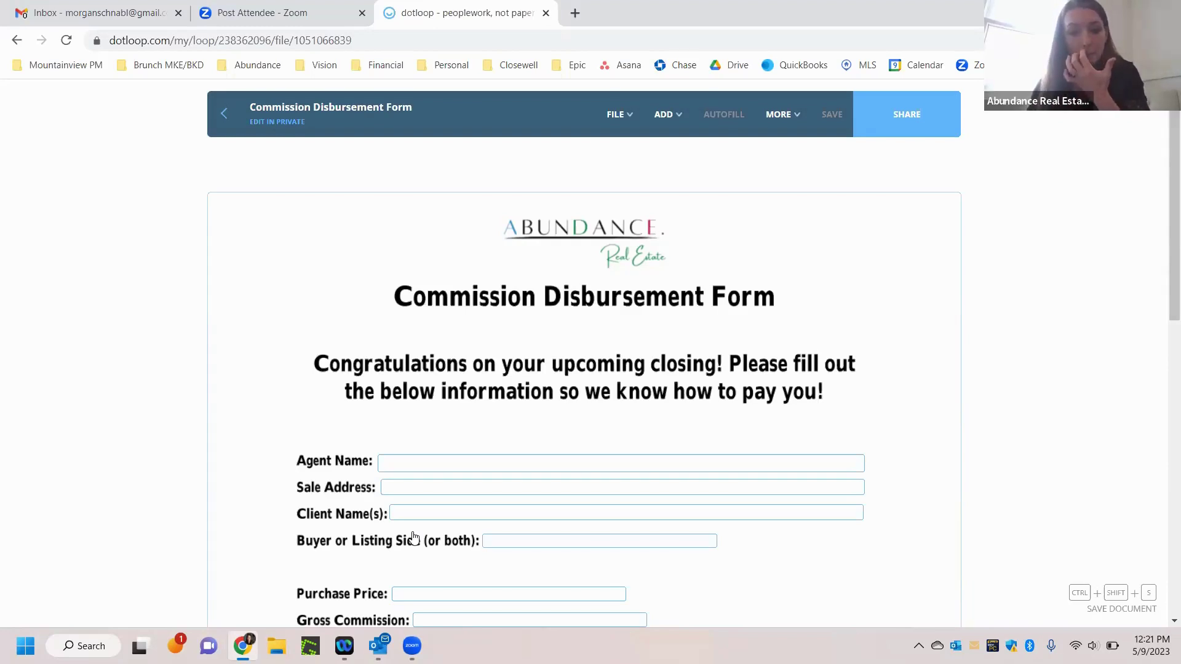
{"action": "scroll", "coordinate": [296, 522], "scroll_direction": "down", "scroll_amount": 3}
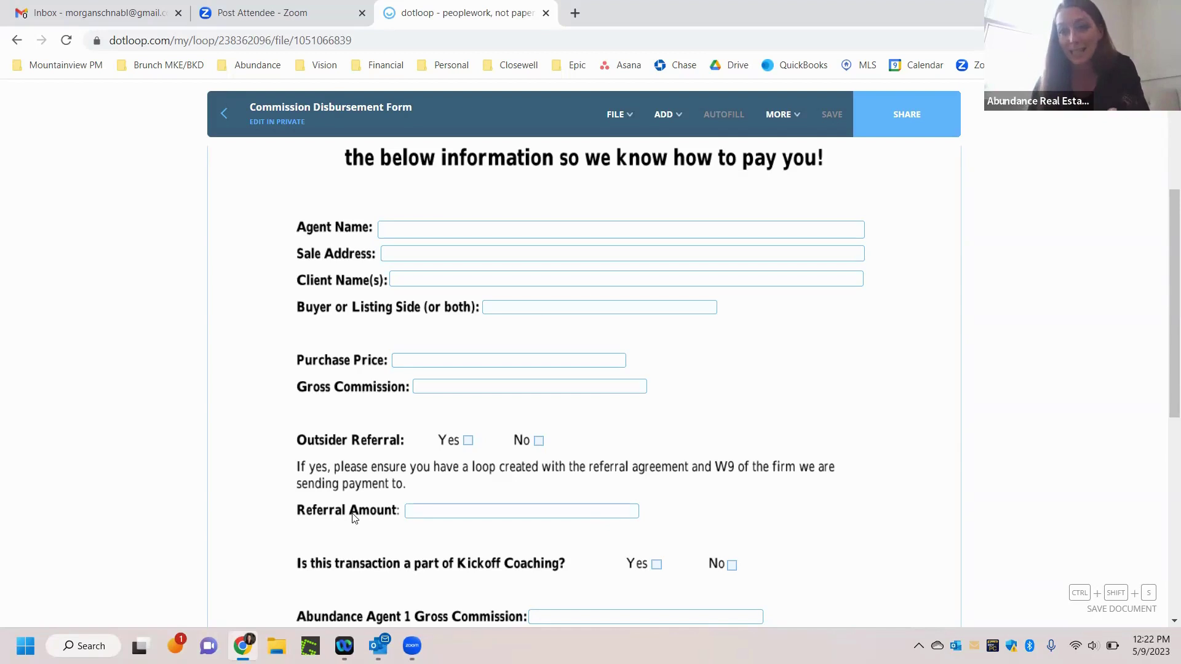
{"action": "scroll", "coordinate": [353, 518], "scroll_direction": "down", "scroll_amount": 2}
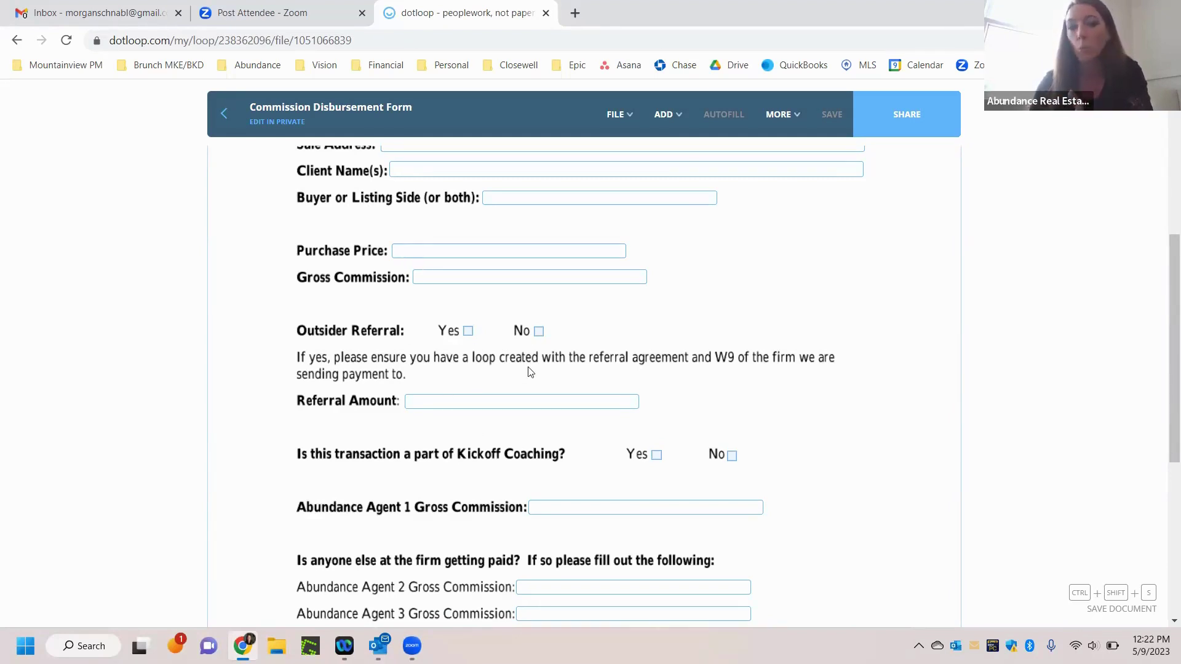
Review the form's Kickoff Coaching, agent gross commission and closing fee fields, and return to the loop.
{"action": "scroll", "coordinate": [441, 364], "scroll_direction": "down", "scroll_amount": 2}
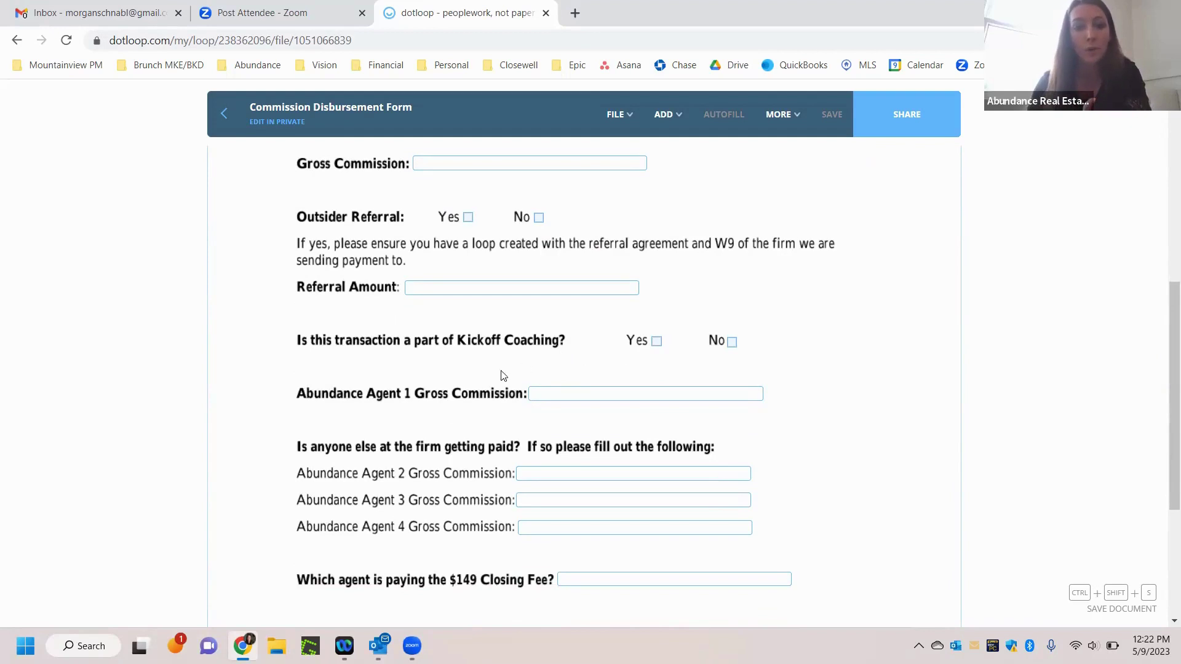
{"action": "scroll", "coordinate": [441, 399], "scroll_direction": "down", "scroll_amount": 1}
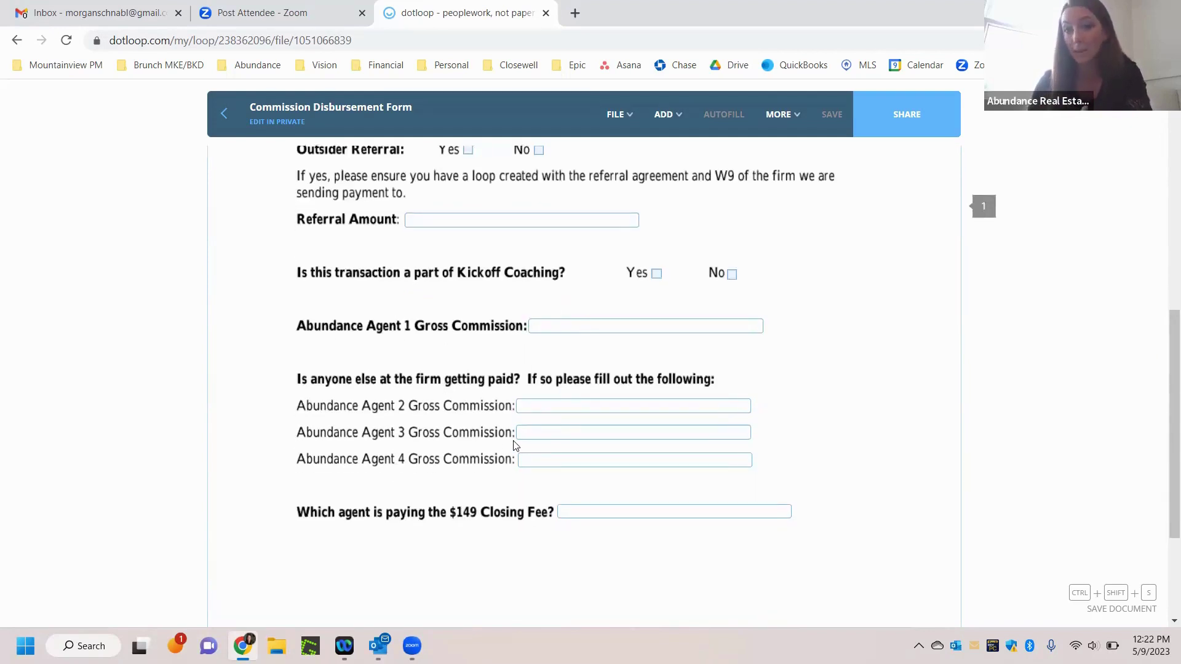
{"action": "scroll", "coordinate": [515, 445], "scroll_direction": "down", "scroll_amount": 1}
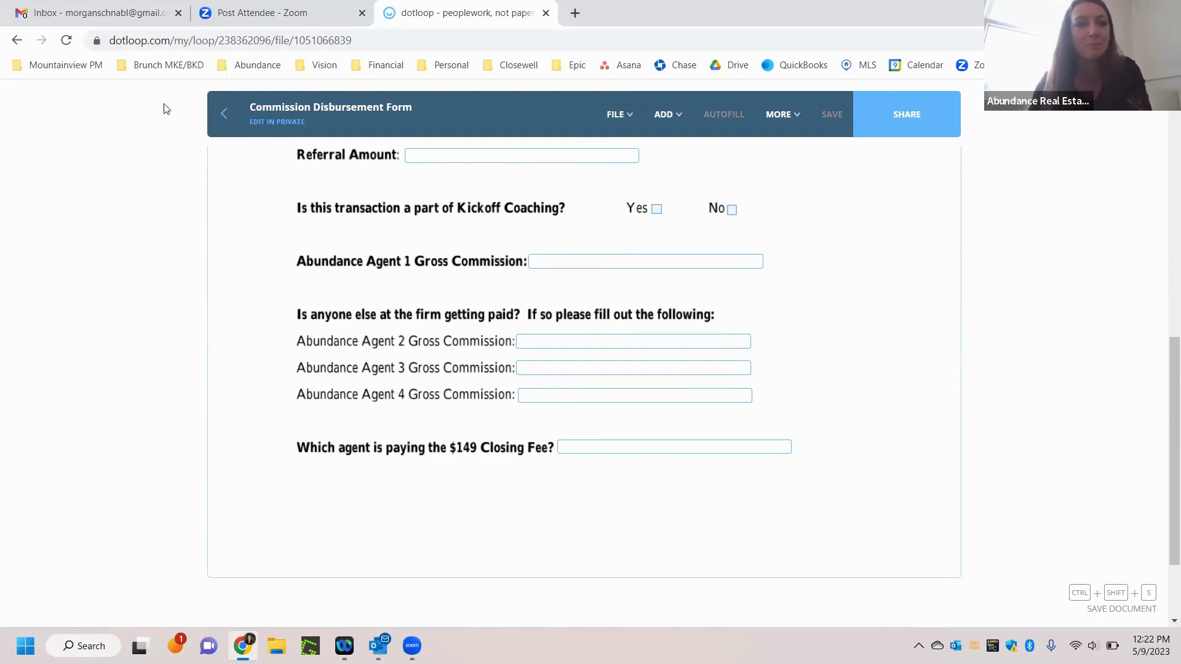
{"action": "scroll", "coordinate": [633, 322], "scroll_direction": "down", "scroll_amount": 2}
{"action": "scroll", "coordinate": [633, 319], "scroll_direction": "up", "scroll_amount": 5}
{"action": "scroll", "coordinate": [635, 321], "scroll_direction": "up", "scroll_amount": 6}
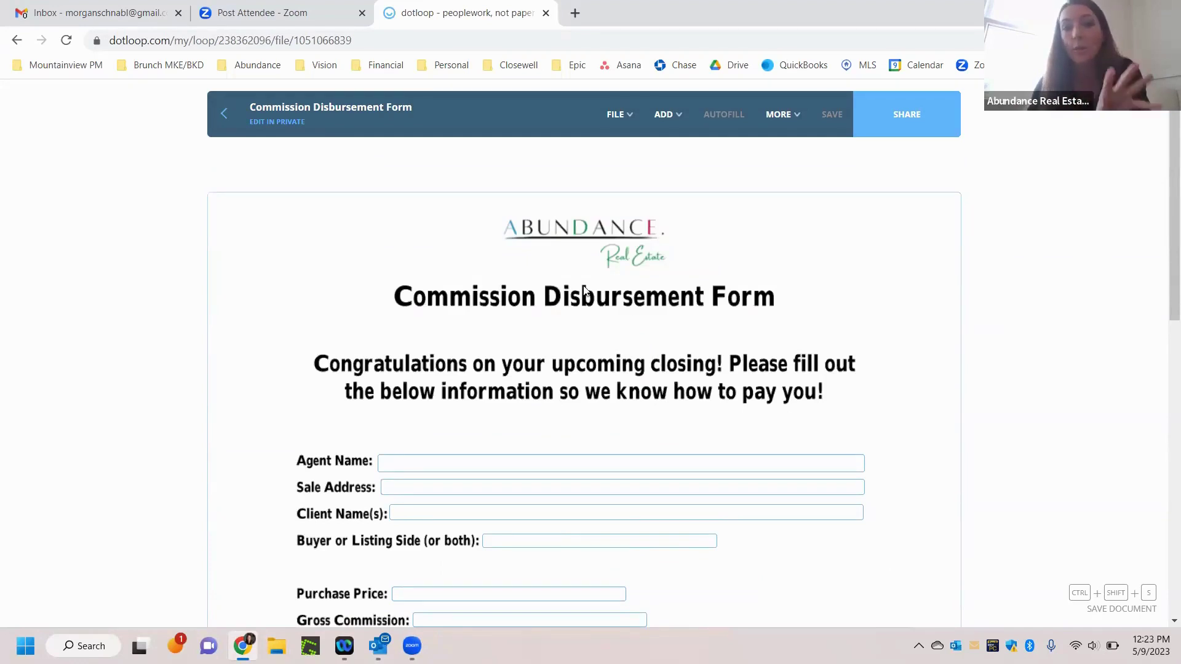
{"action": "left_click", "coordinate": [218, 120]}
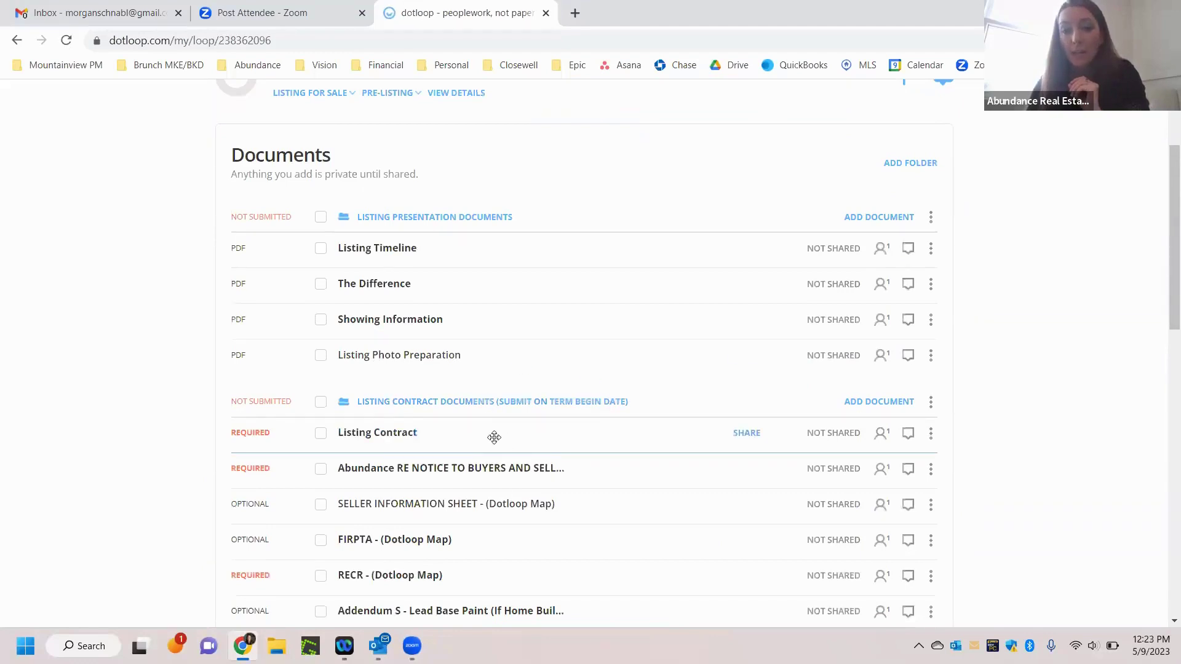
Start submitting the loop for review and enter the property's street number and street name in their separate fields.
{"action": "scroll", "coordinate": [494, 438], "scroll_direction": "up", "scroll_amount": 2}
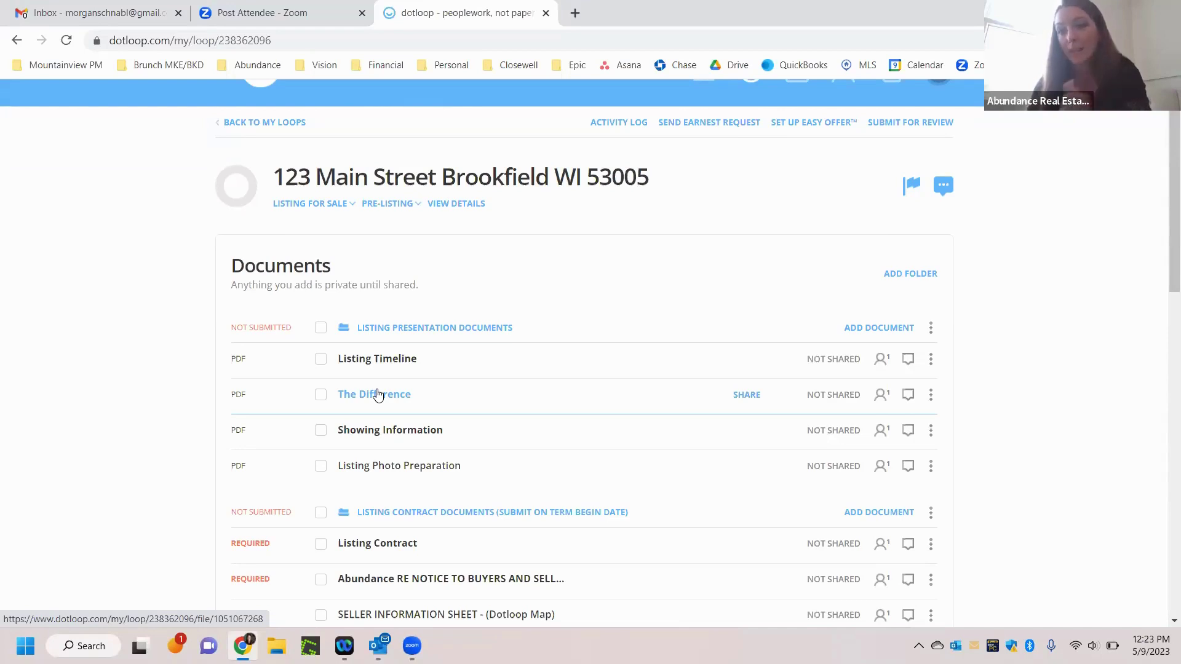
{"action": "left_click", "coordinate": [909, 125]}
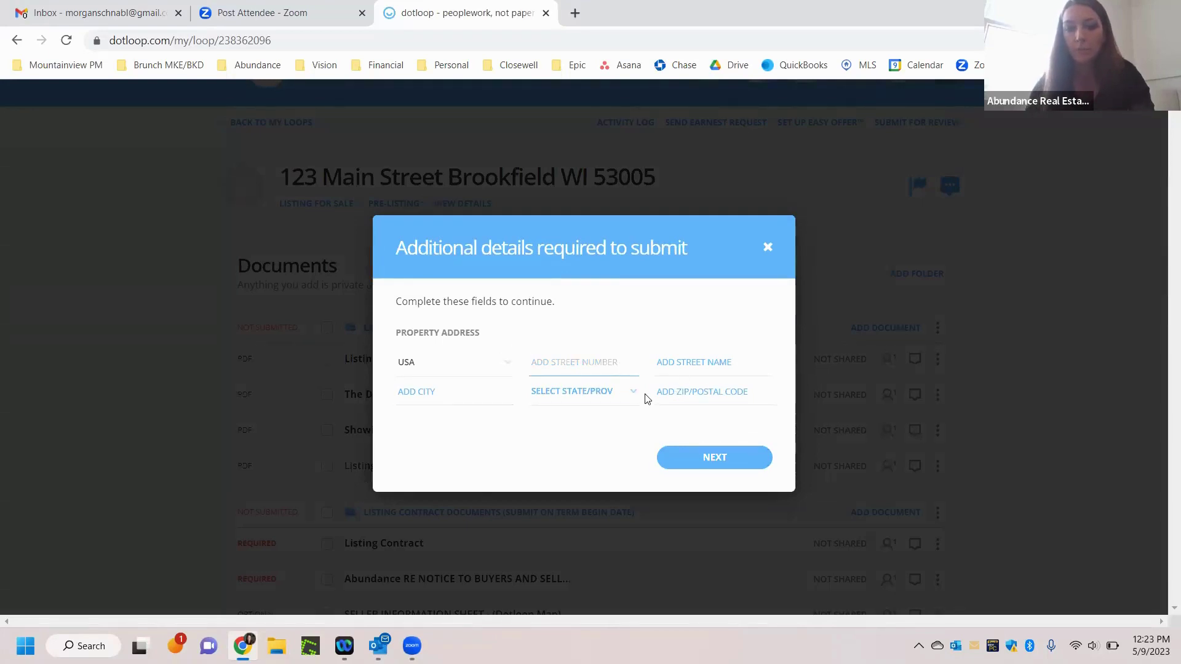
{"action": "type", "text": "123 Main"}
{"action": "key", "text": "Tab"}
{"action": "type", "text": "St"}
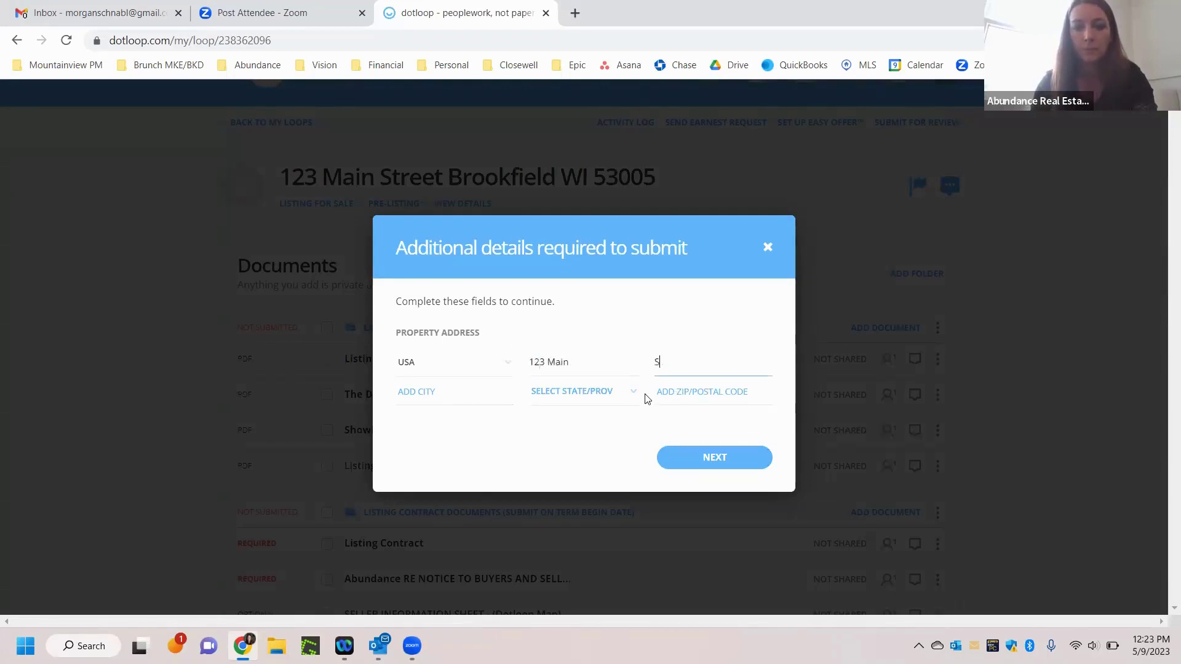
{"action": "key", "text": "BackSpace"}
{"action": "key", "text": "BackSpace"}
{"action": "left_click", "coordinate": [597, 363]}
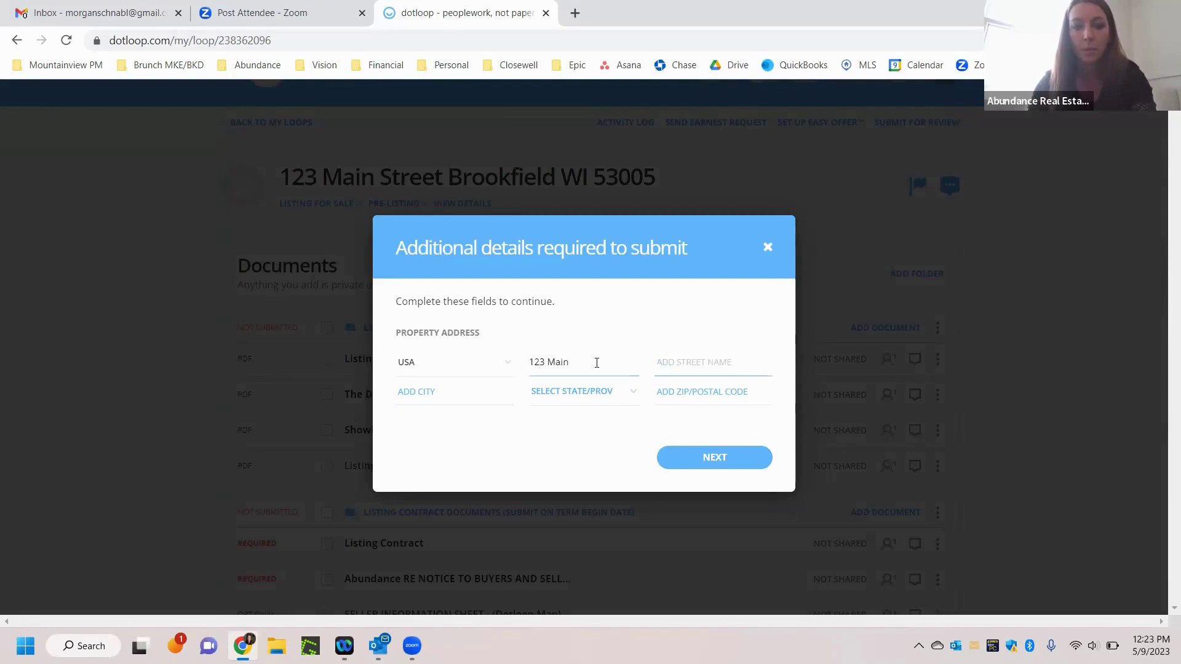
{"action": "key", "text": "BackSpace"}
{"action": "key", "text": "BackSpace"}
{"action": "key", "text": "BackSpace"}
{"action": "key", "text": "BackSpace"}
{"action": "key", "text": "BackSpace"}
{"action": "key", "text": "Tab"}
{"action": "type", "text": "Main St"}
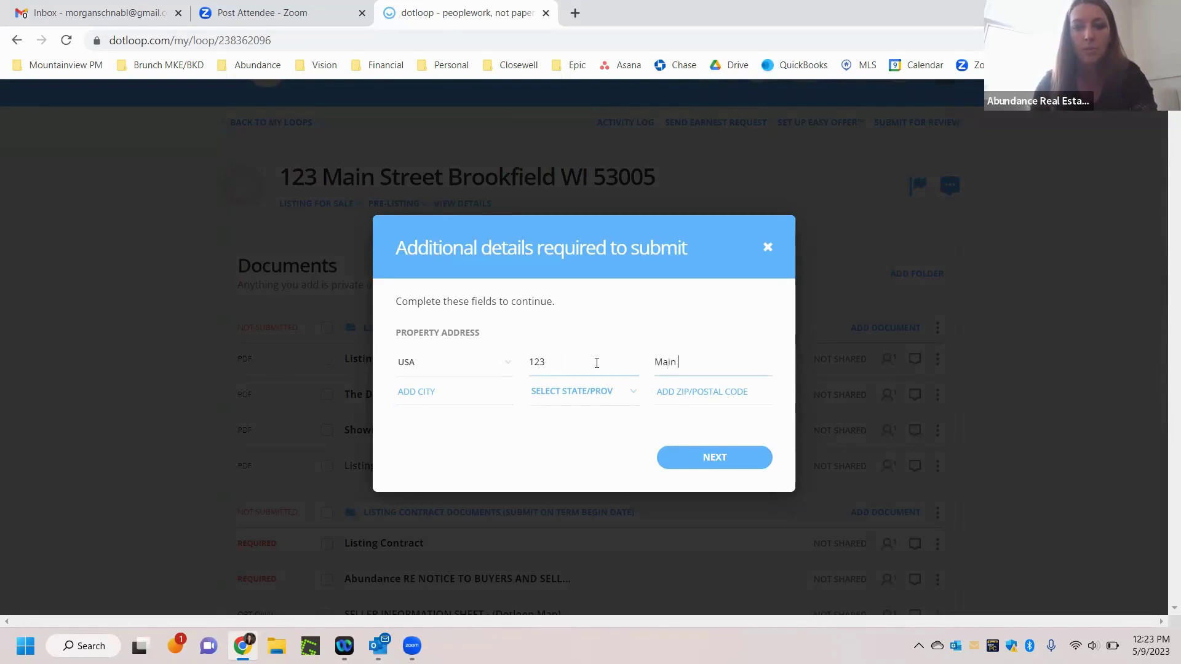
Fill in the property's city, state and ZIP code in the required submission details.
{"action": "key", "text": "Tab"}
{"action": "type", "text": "Brookfield"}
{"action": "key", "text": "Tab"}
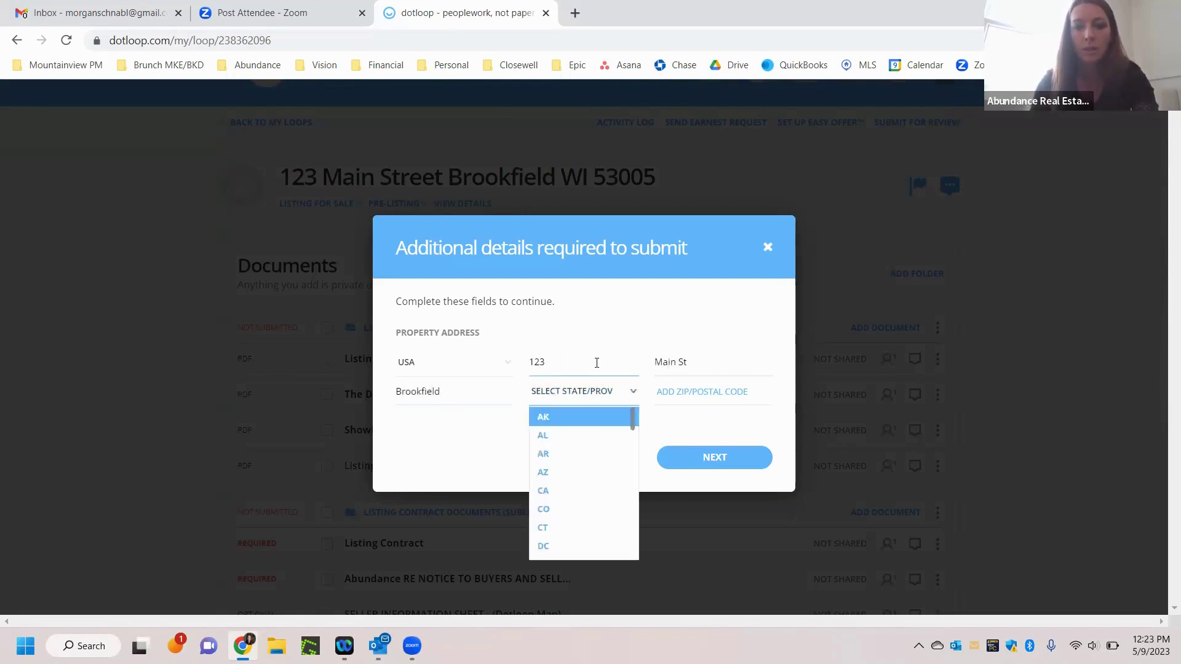
{"action": "type", "text": "wi"}
{"action": "key", "text": "Tab"}
{"action": "type", "text": "53045"}
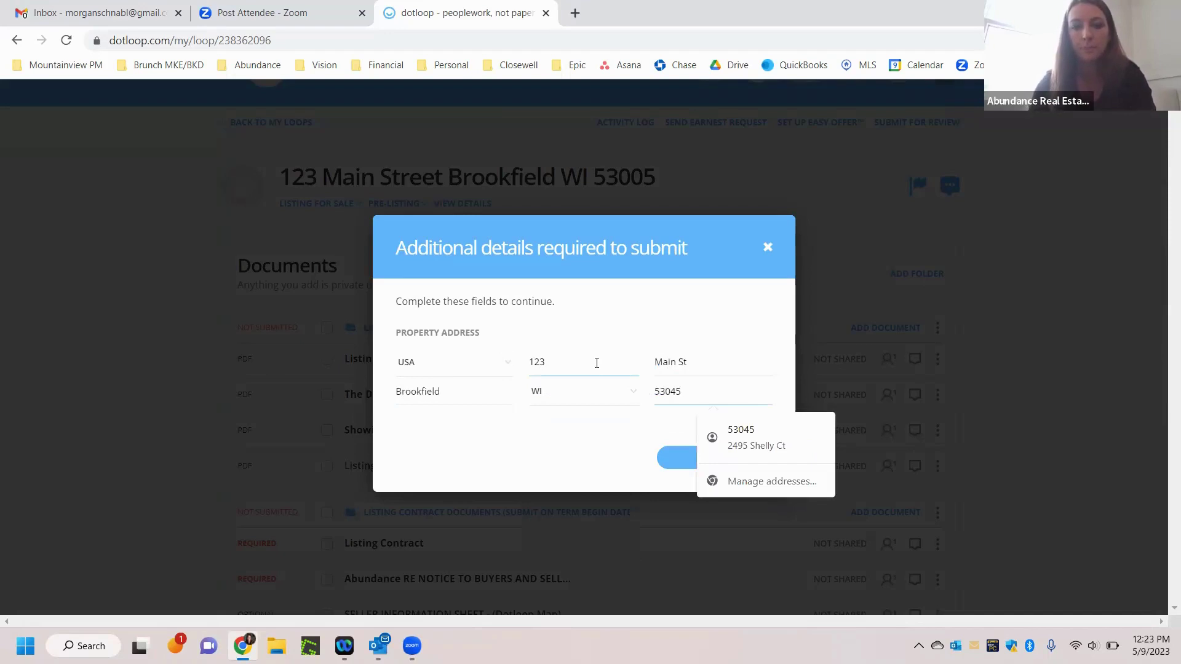
{"action": "key", "text": "BackSpace"}
{"action": "key", "text": "BackSpace"}
{"action": "type", "text": "05"}
Continue to the review submission, select the Listing Contract Documents folder, and close without submitting.
{"action": "left_click", "coordinate": [701, 462]}
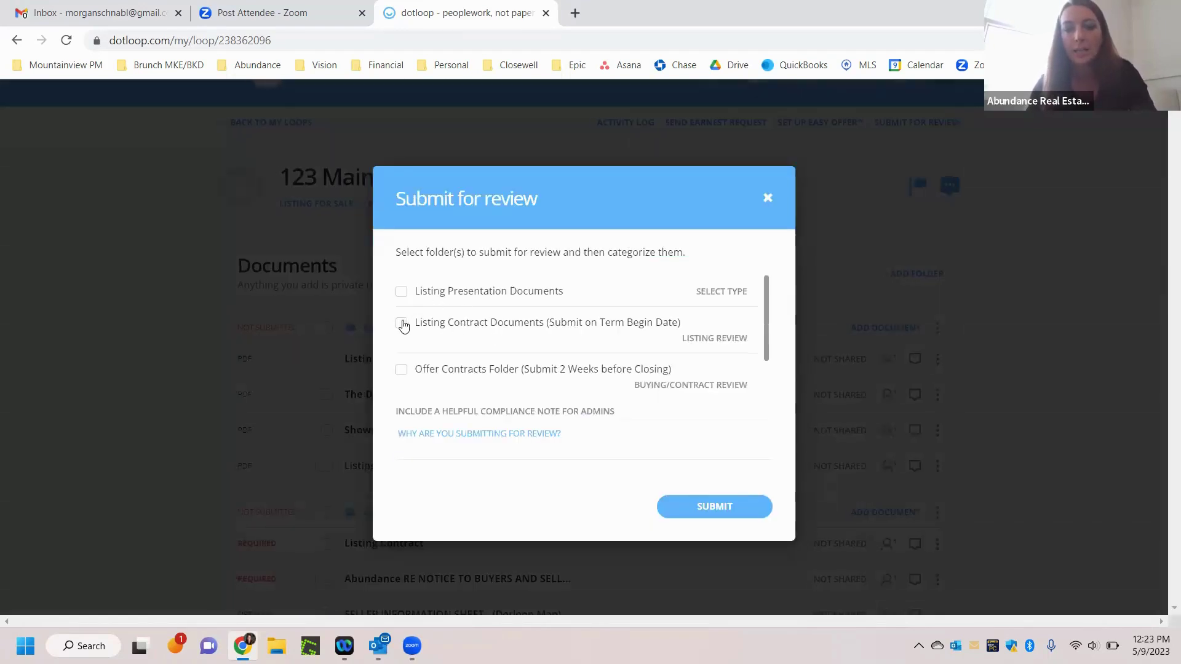
{"action": "left_click", "coordinate": [399, 325]}
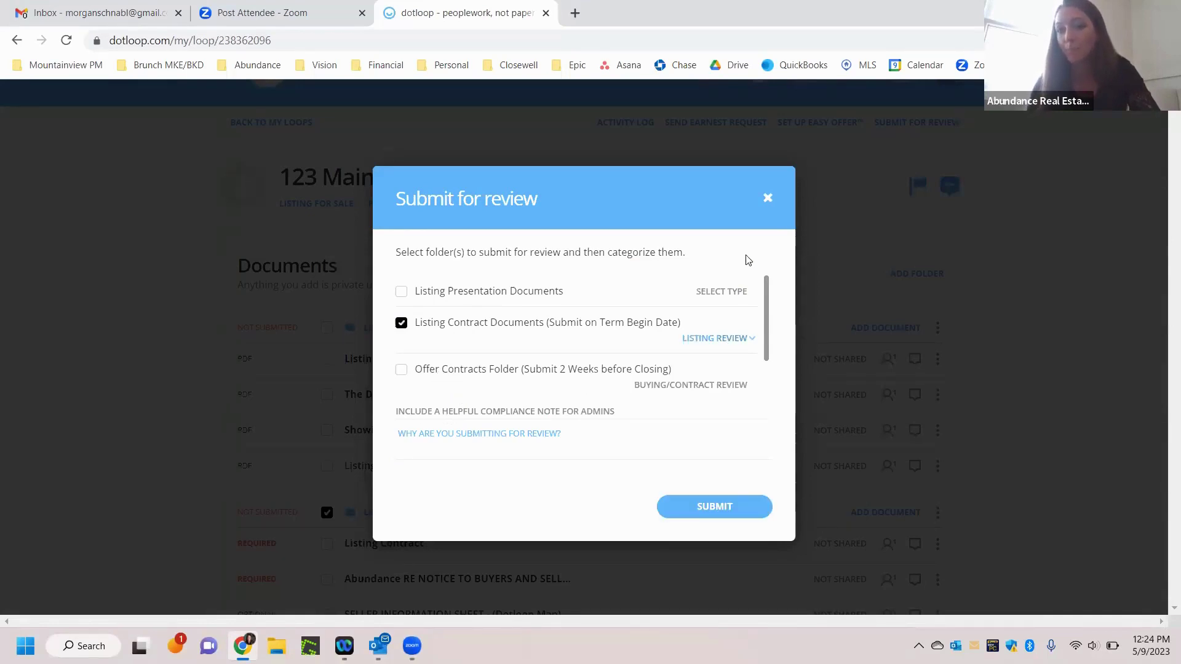
{"action": "left_click", "coordinate": [768, 198]}
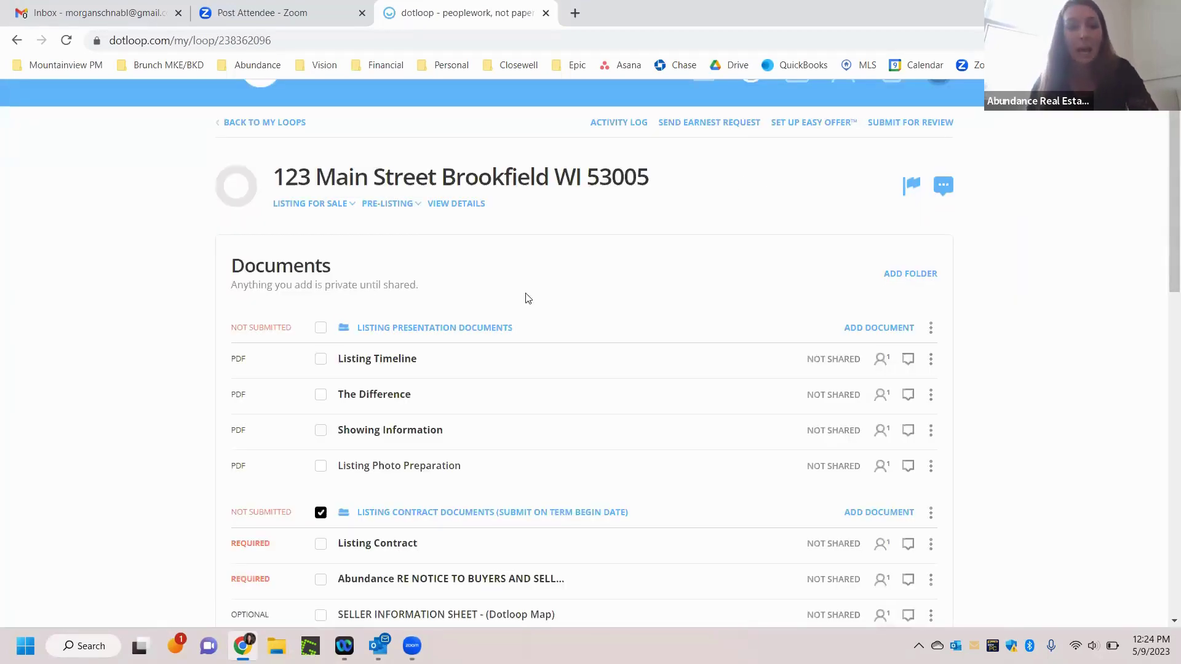
Change the loop's status to Active Listing, and from there to Under Contract.
{"action": "scroll", "coordinate": [516, 297], "scroll_direction": "down", "scroll_amount": 5}
{"action": "scroll", "coordinate": [516, 297], "scroll_direction": "up", "scroll_amount": 6}
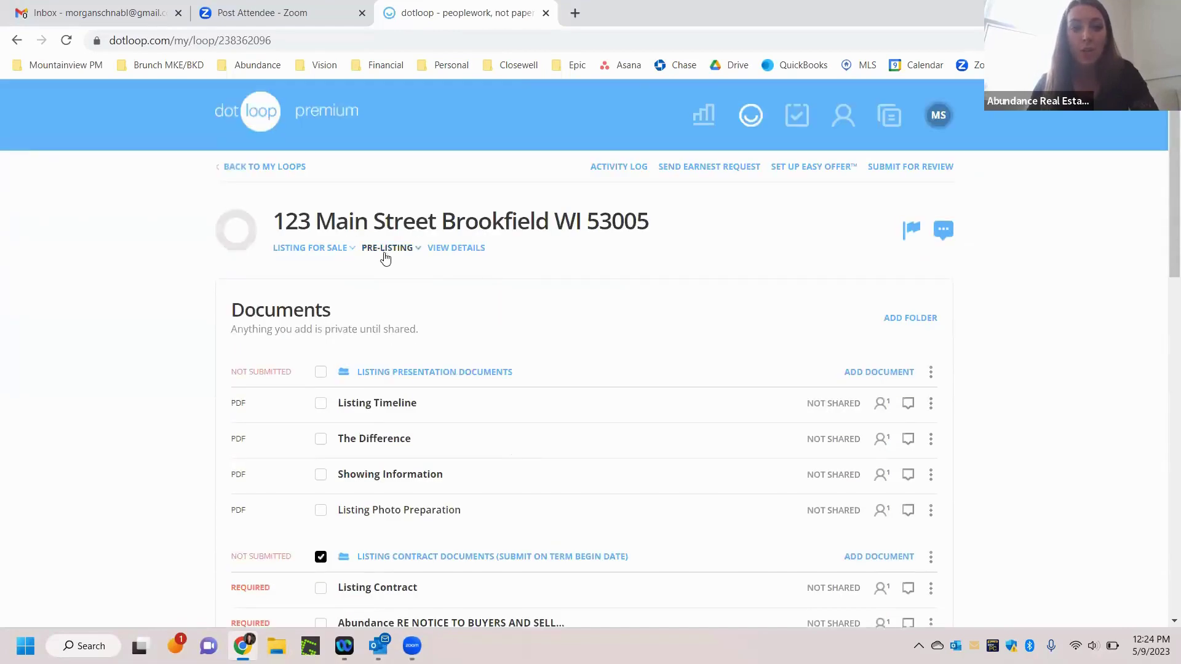
{"action": "left_click", "coordinate": [383, 251]}
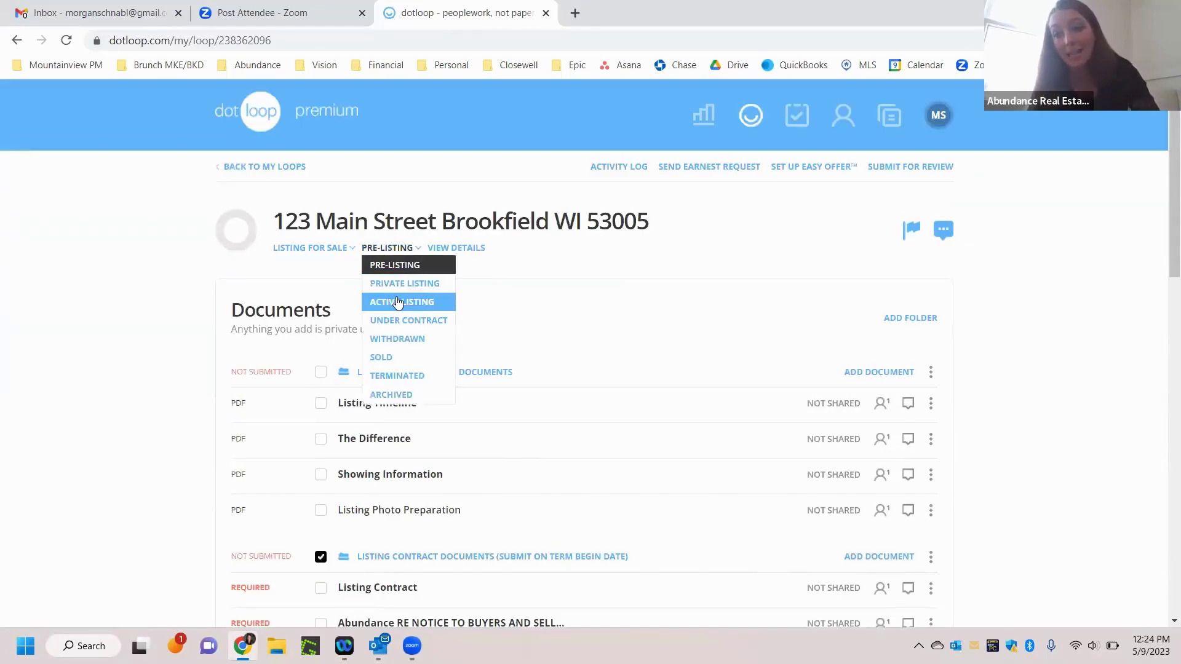
{"action": "left_click", "coordinate": [396, 300]}
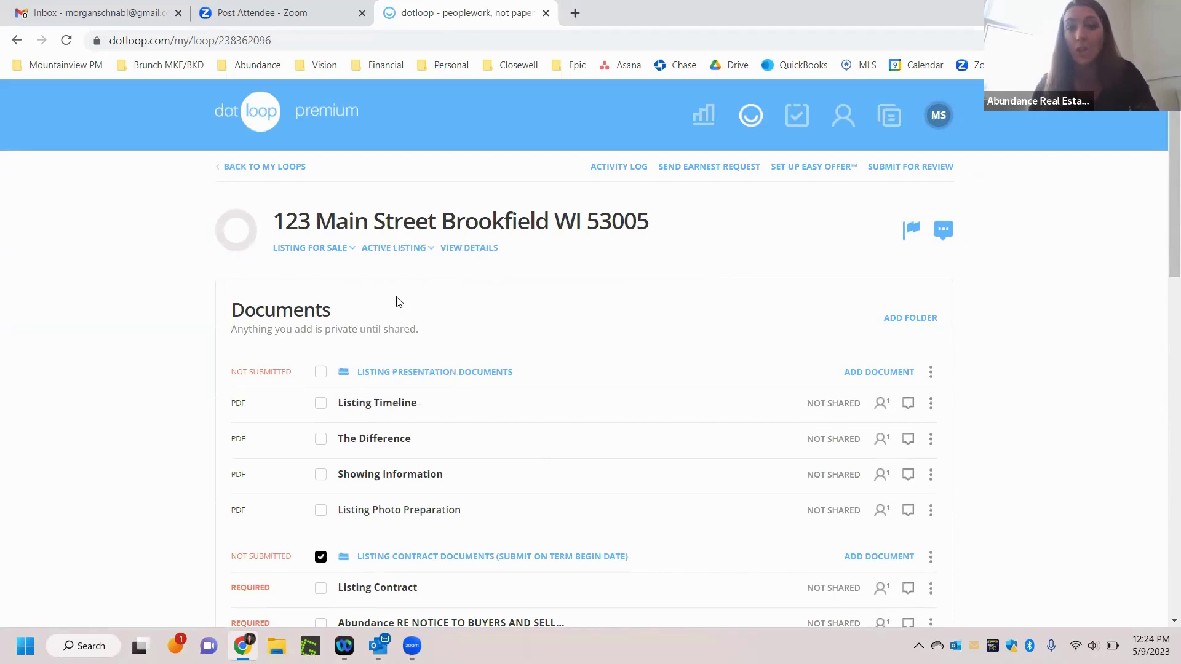
{"action": "left_click", "coordinate": [392, 251]}
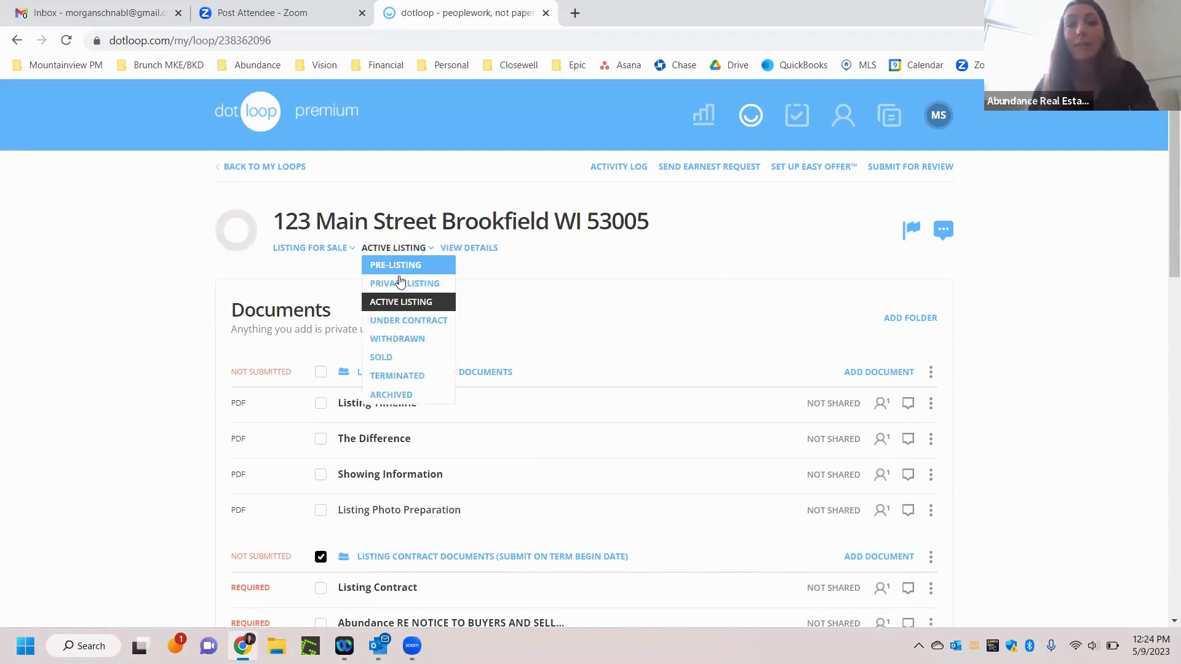
{"action": "left_click", "coordinate": [410, 322]}
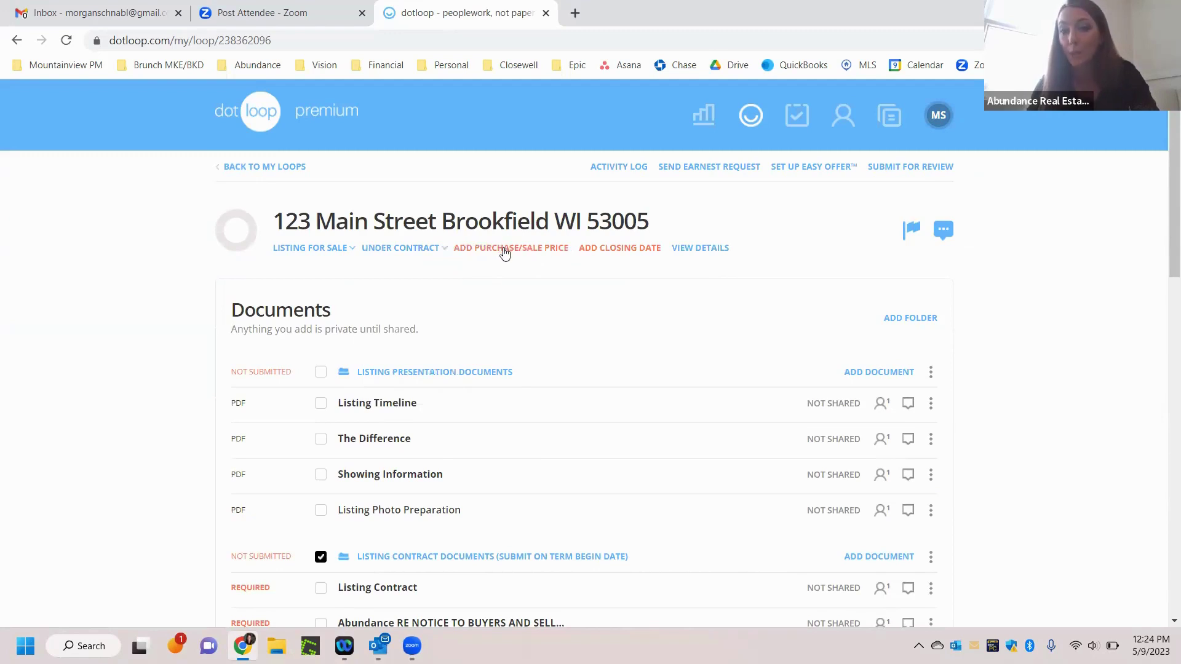